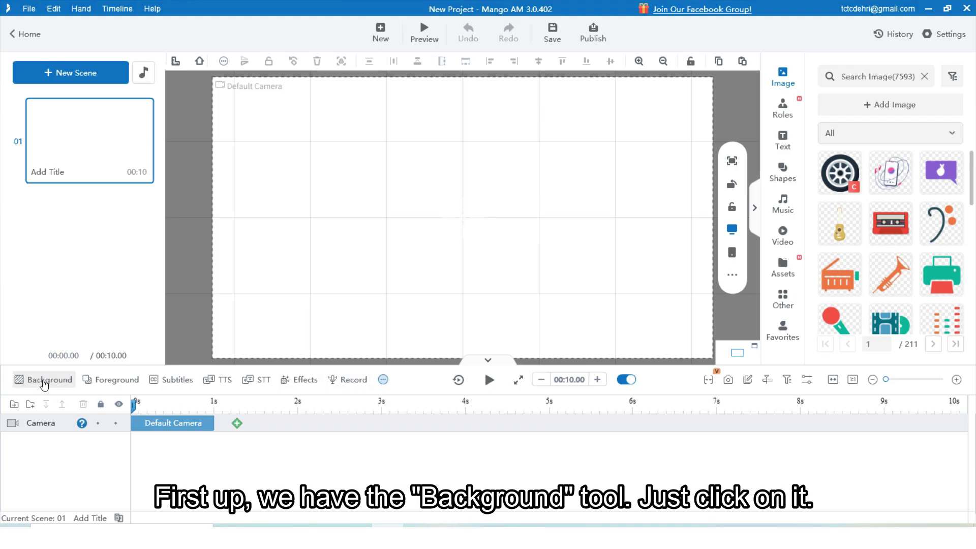
Add a Background track with a magenta gradient clip after browsing the Picture, Video and Floating presets.
click(45, 380)
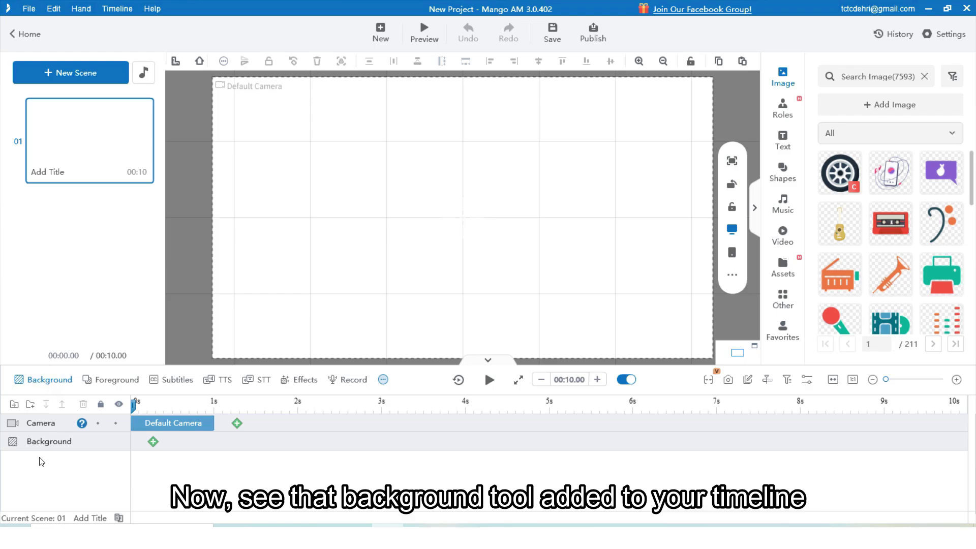
click(155, 444)
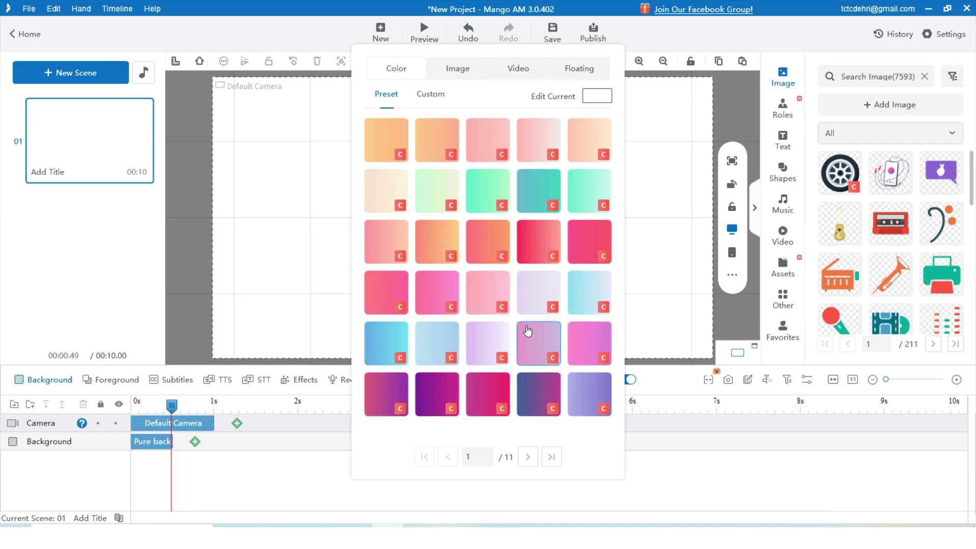
click(463, 75)
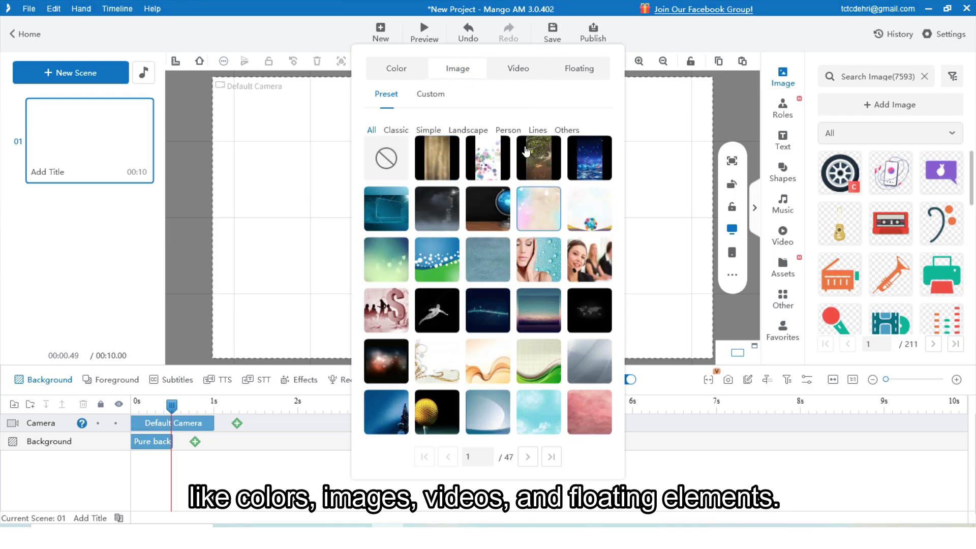
click(518, 69)
click(580, 69)
click(387, 74)
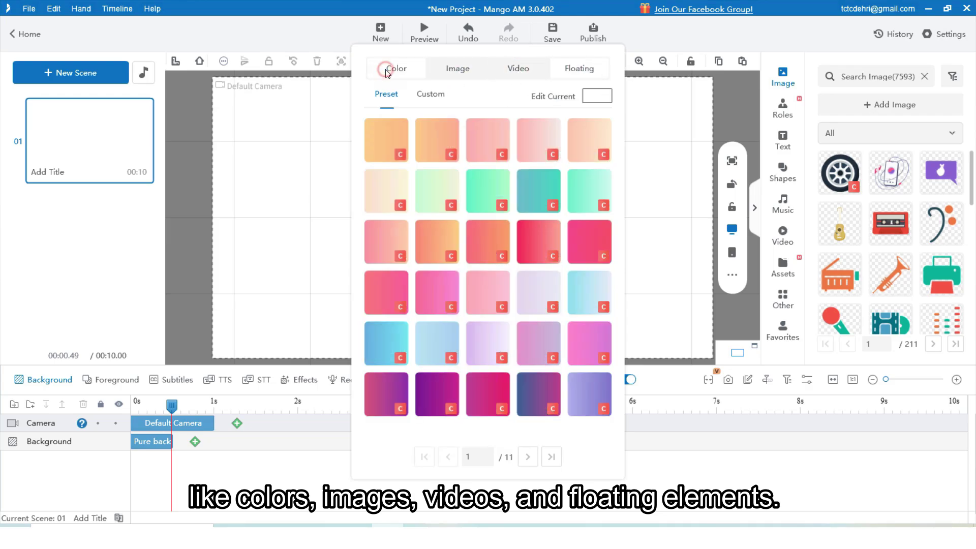
click(498, 397)
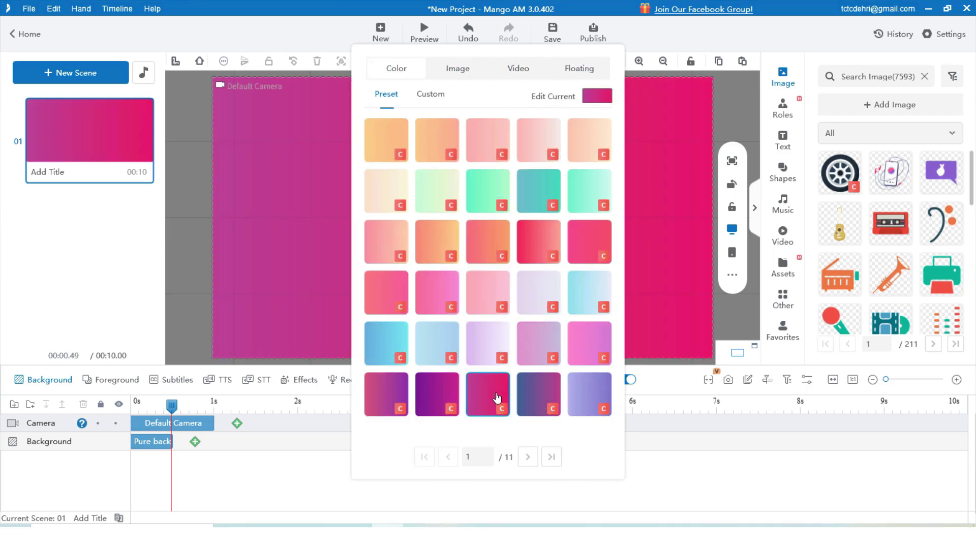
click(286, 266)
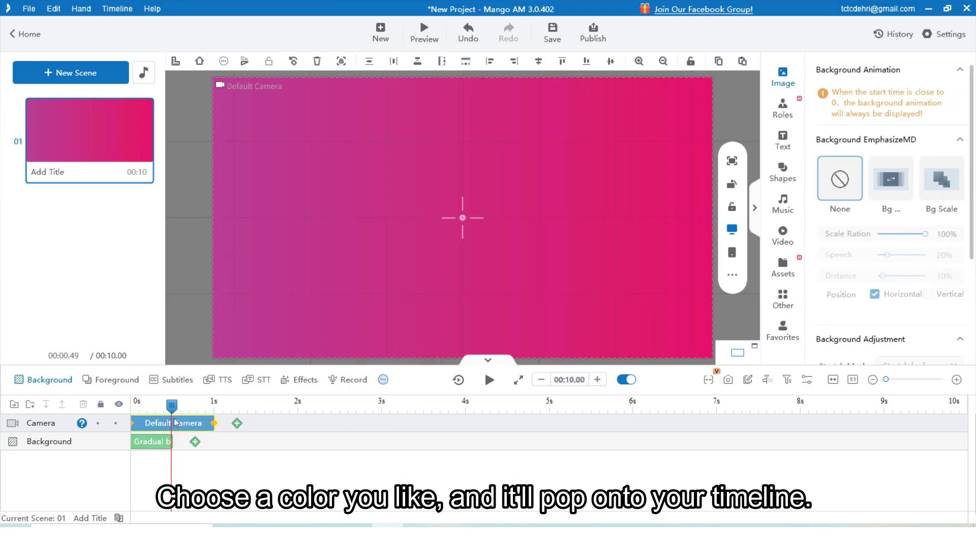
Preview the pink gradient scene and rewind playback to the start.
click(488, 380)
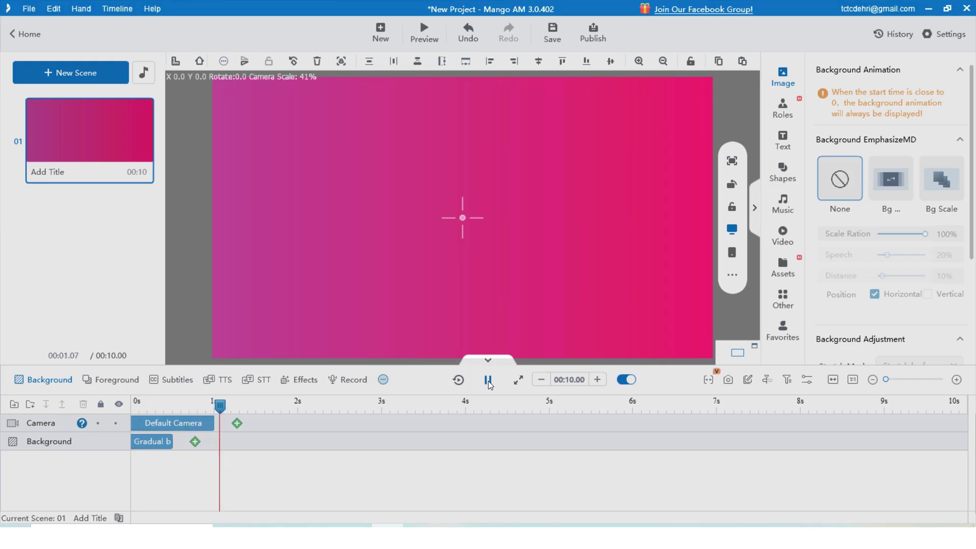
click(488, 380)
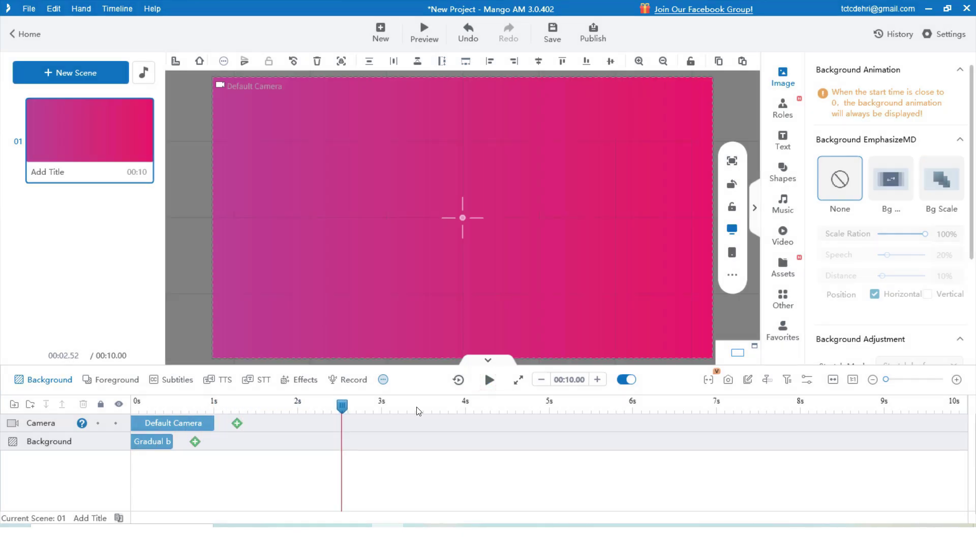
click(115, 428)
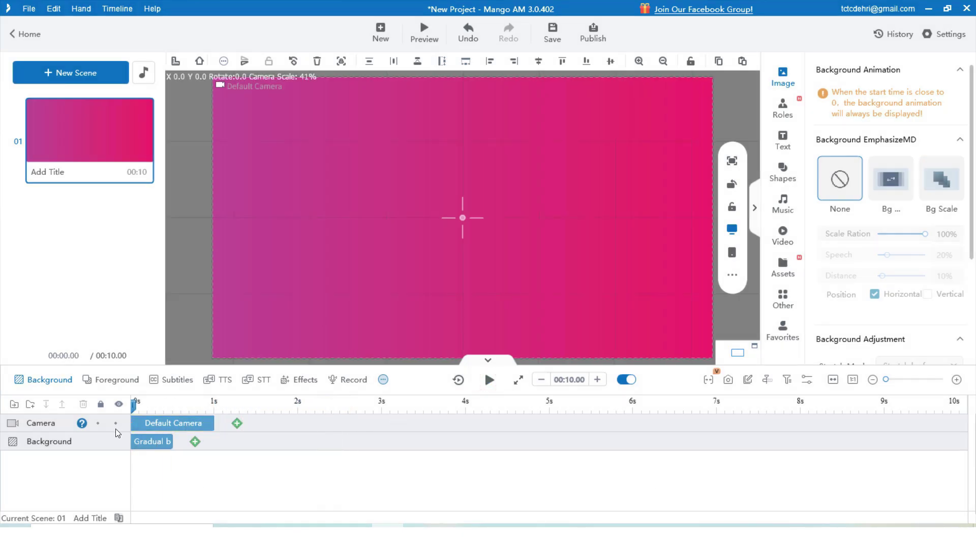
Add the Floating city-road street scene after the gradient on the Background track.
click(195, 441)
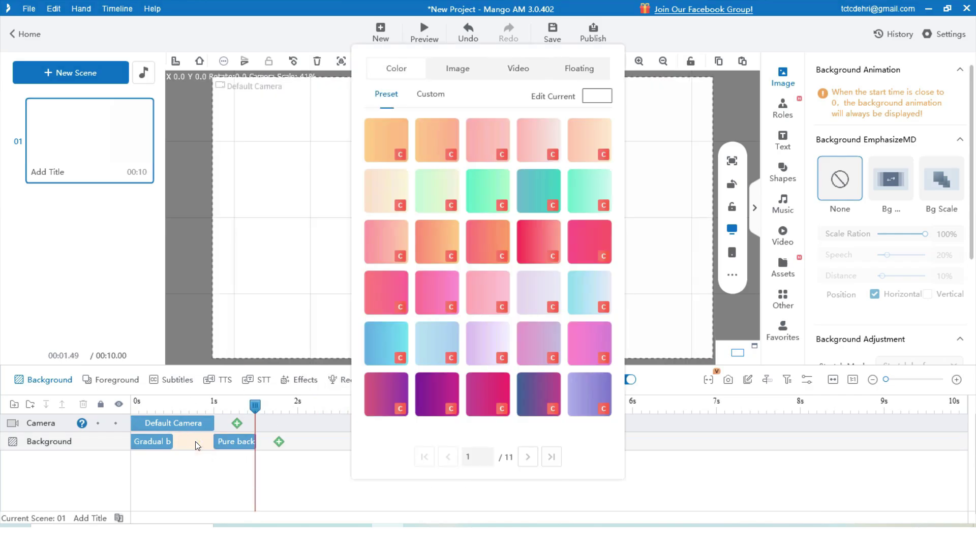
click(464, 71)
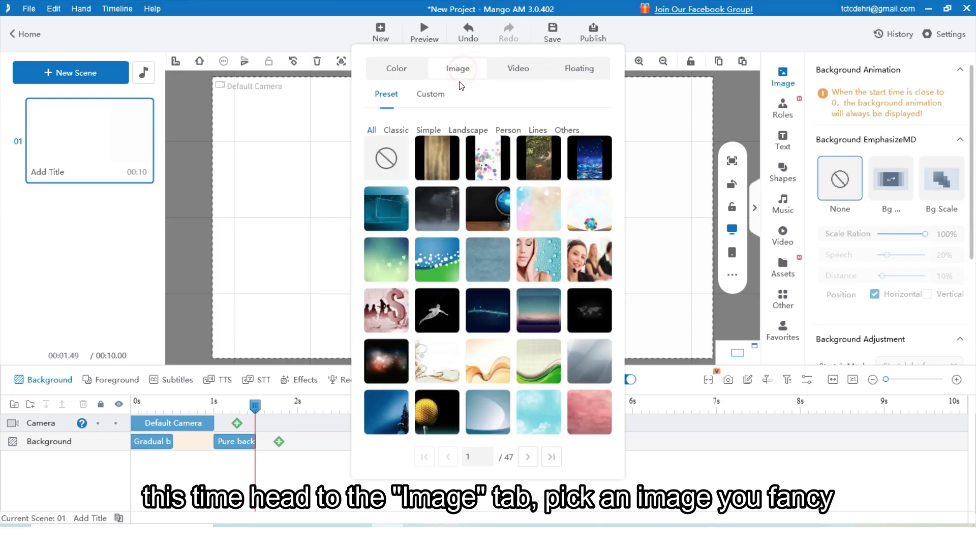
click(517, 68)
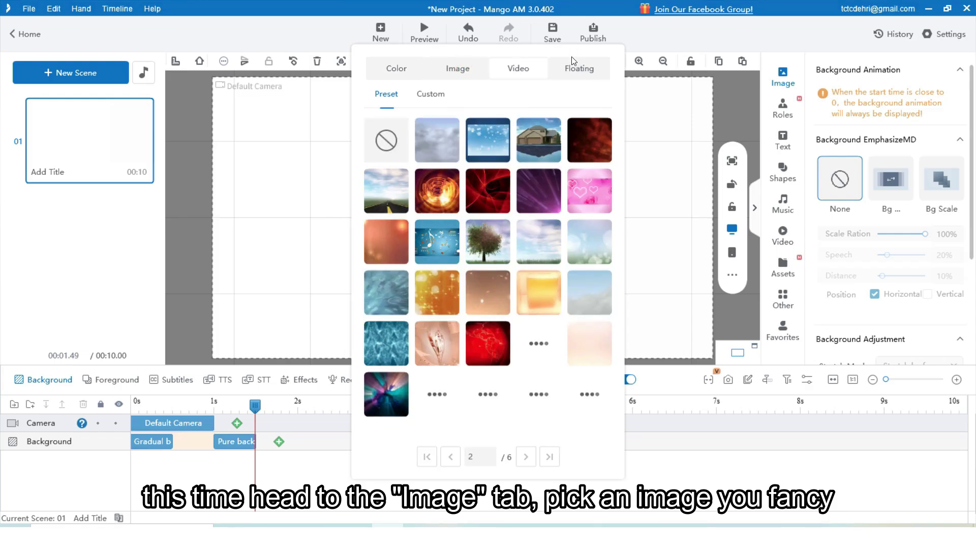
click(578, 69)
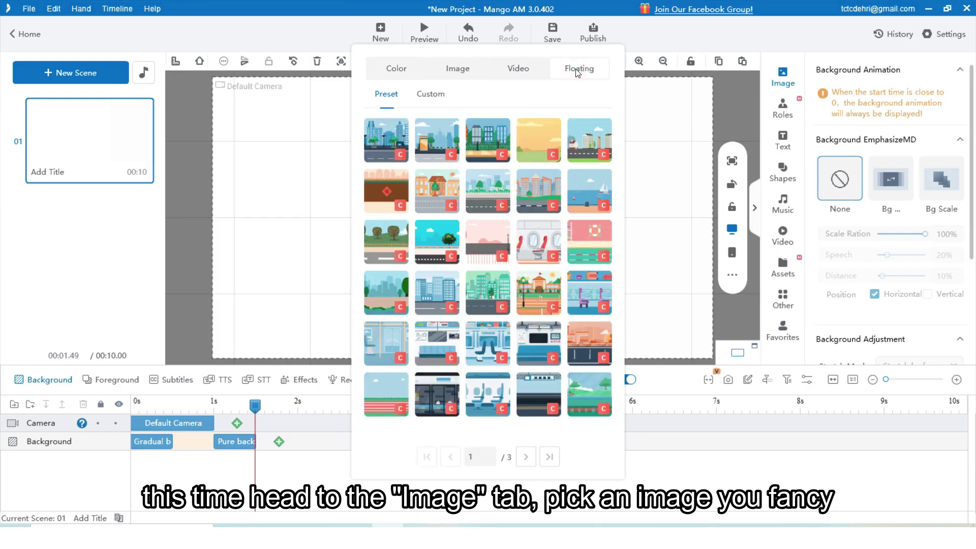
click(487, 195)
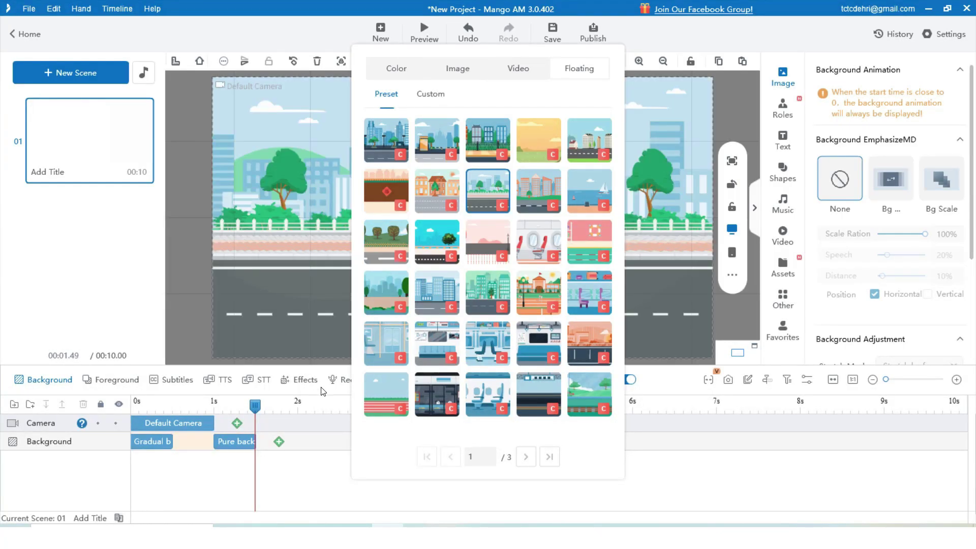
click(276, 313)
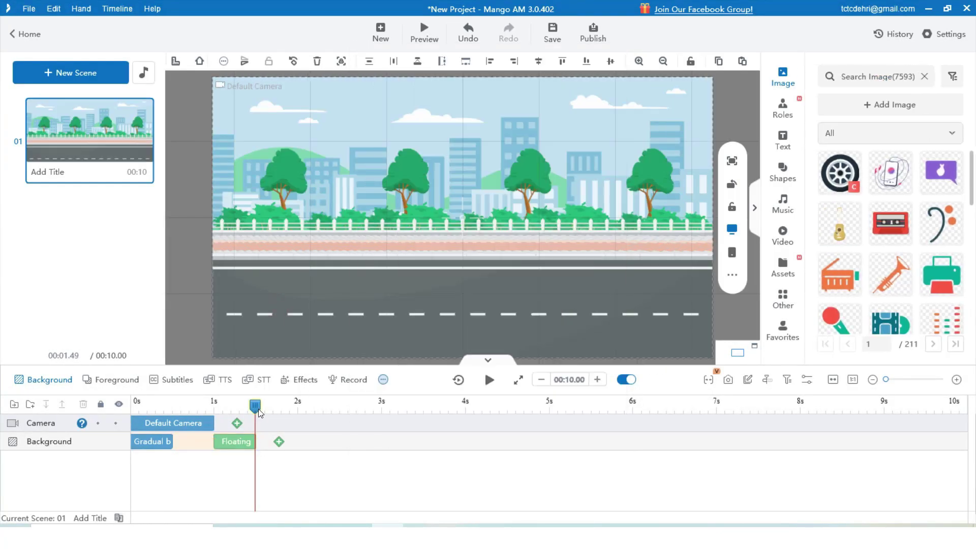
Preview the switch to the street scene from about 1 s, then stretch its clip to the scene's end.
drag(258, 409, 211, 412)
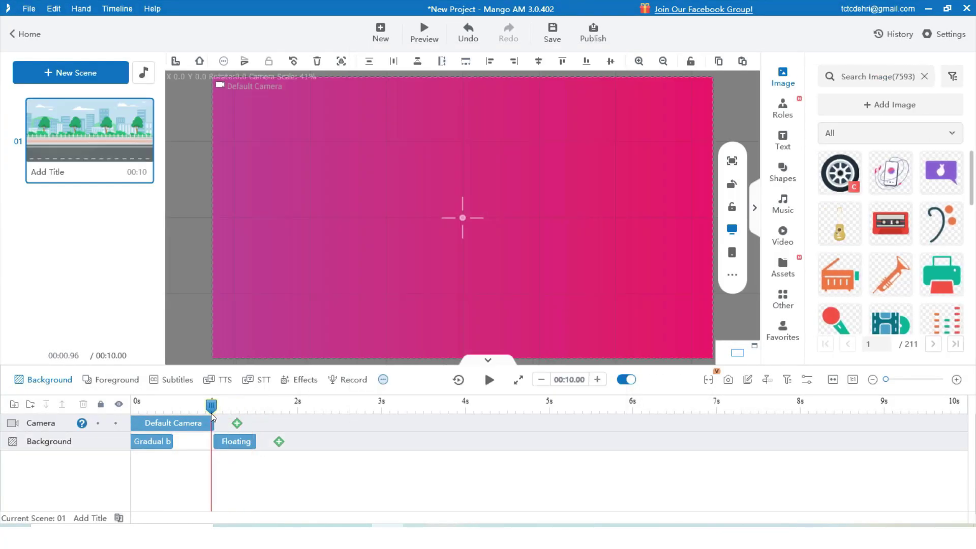
click(488, 380)
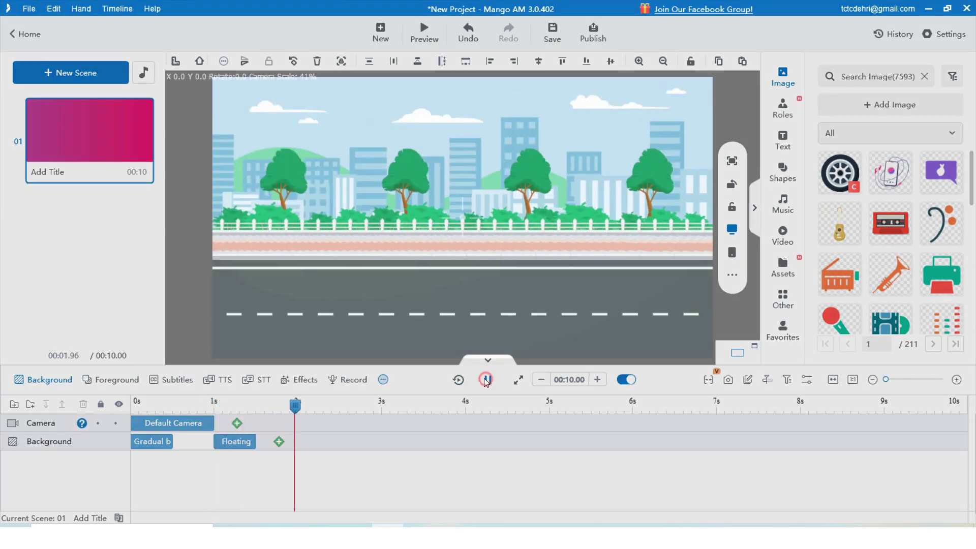
click(486, 380)
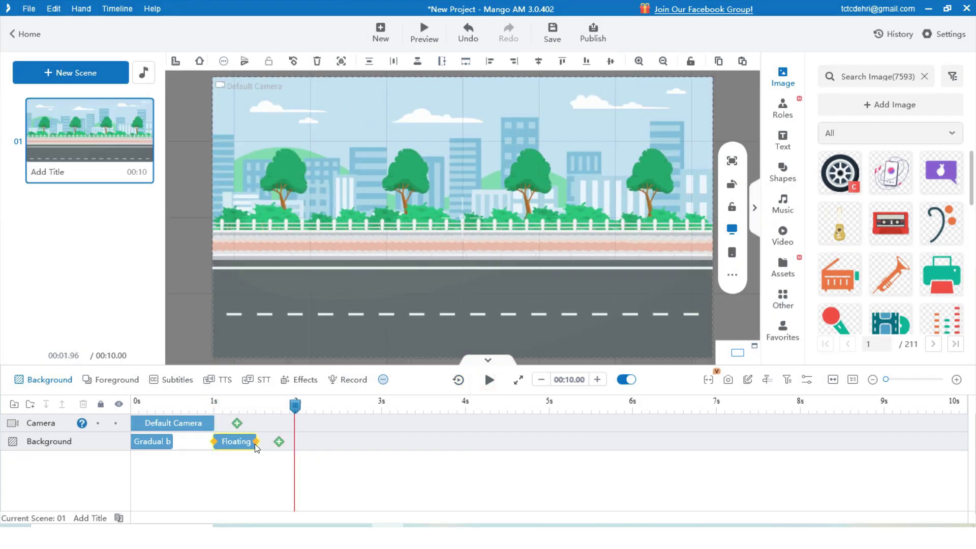
drag(257, 447, 936, 441)
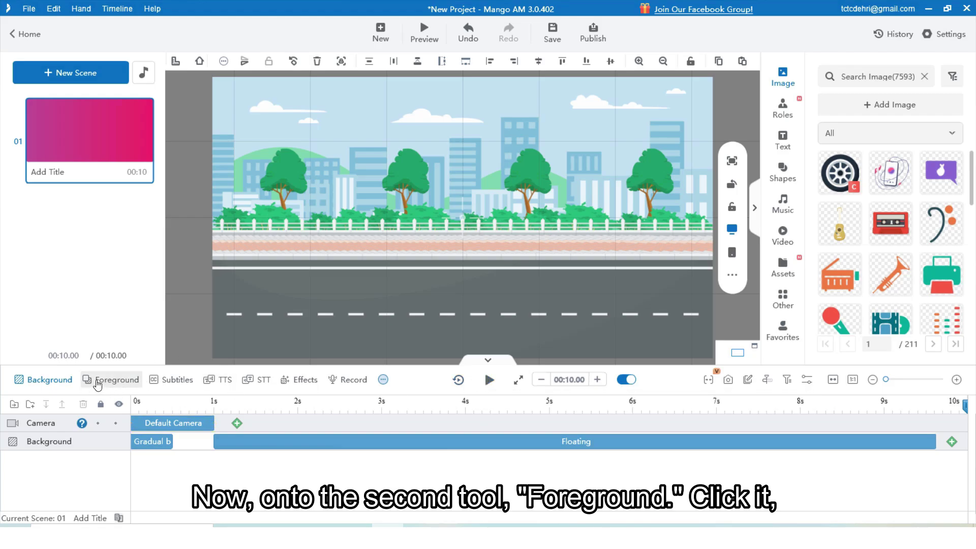
Add the Prosperous and Blue butterfly foreground presets, each fading in and out, across the scene.
click(98, 381)
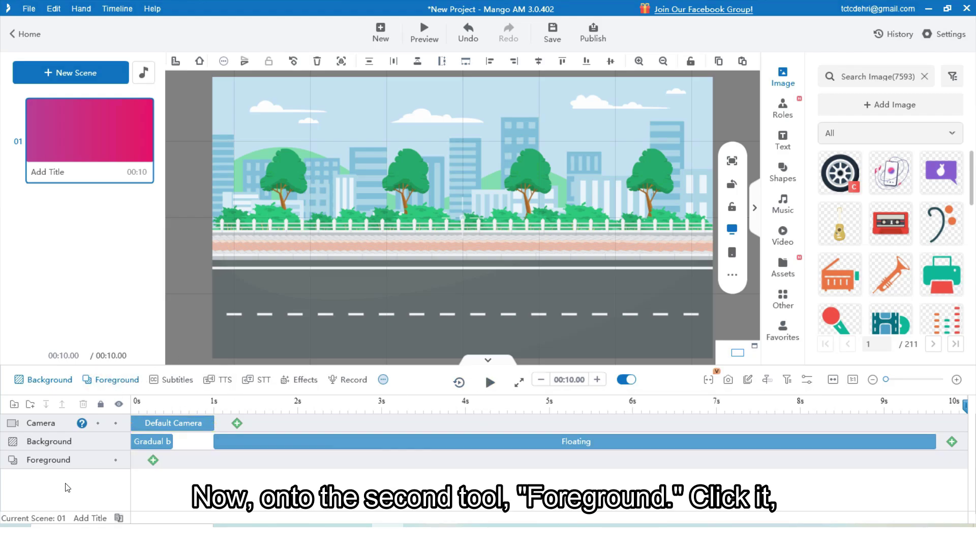
click(154, 461)
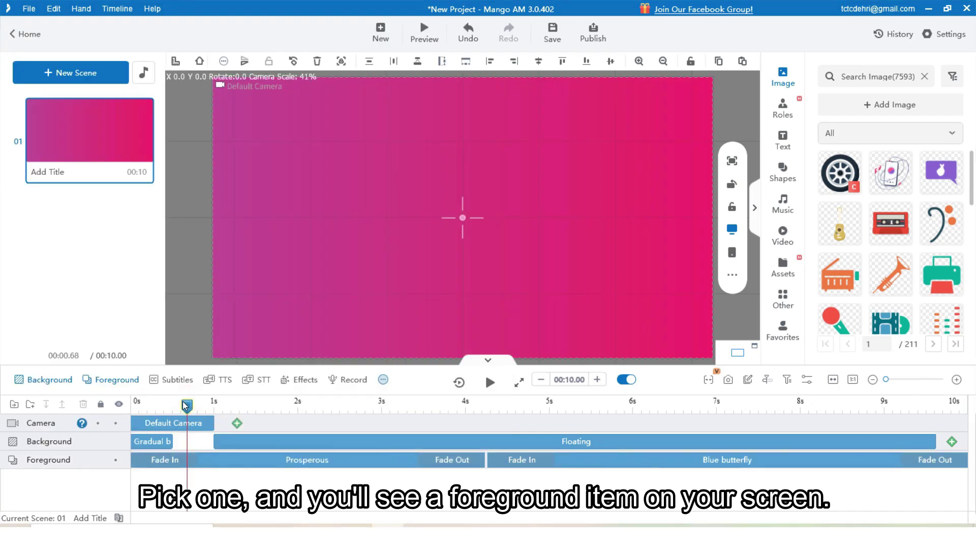
click(184, 429)
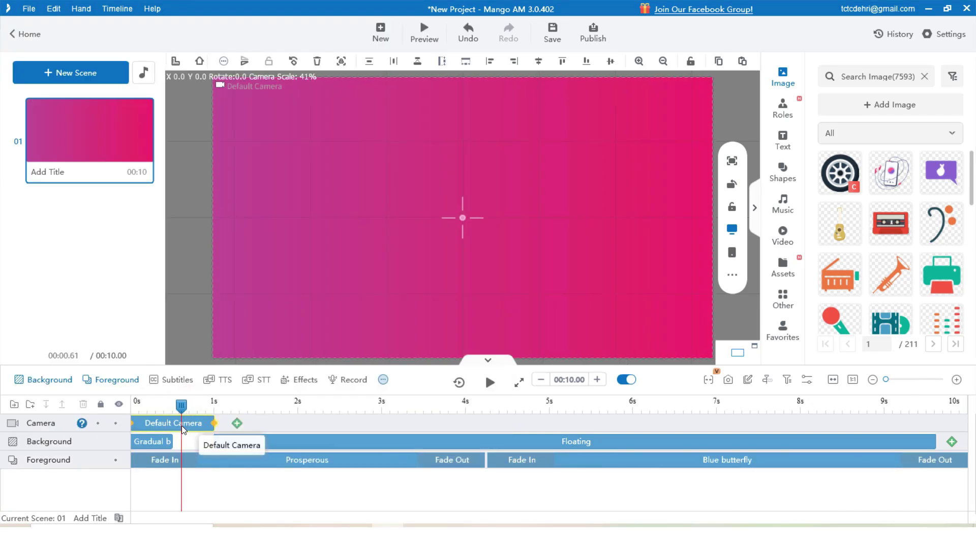
click(165, 405)
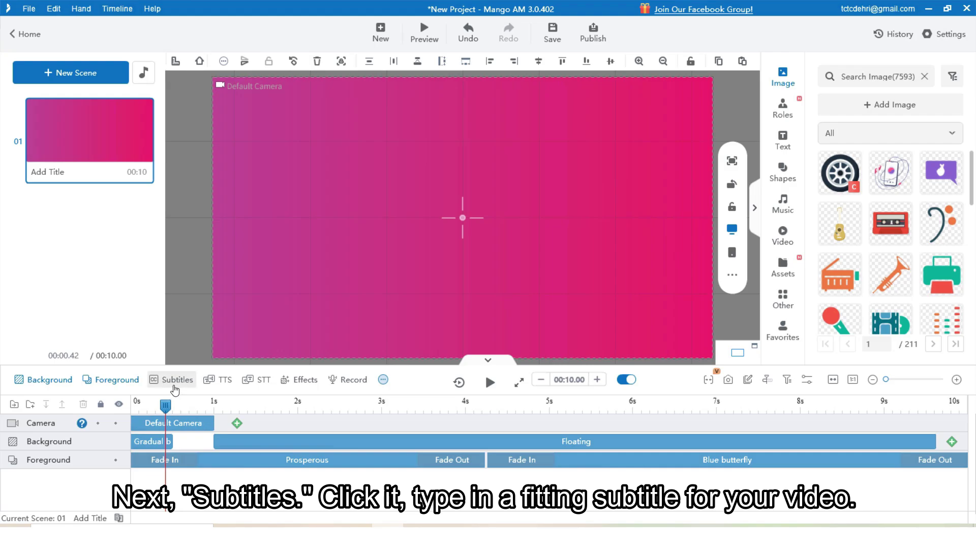
Add a subtitle reading 'This is Mango AM' in the commercial Archive font.
click(175, 383)
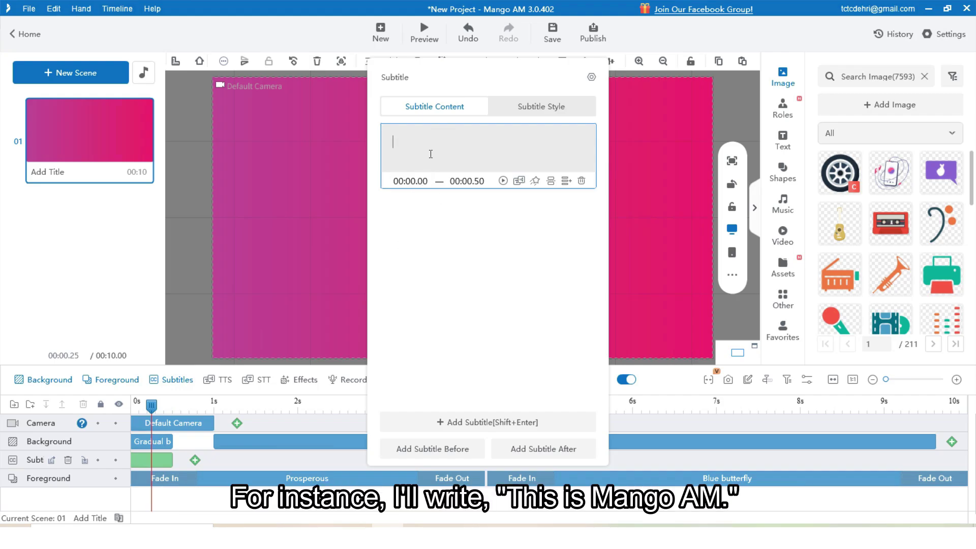
text(This is)
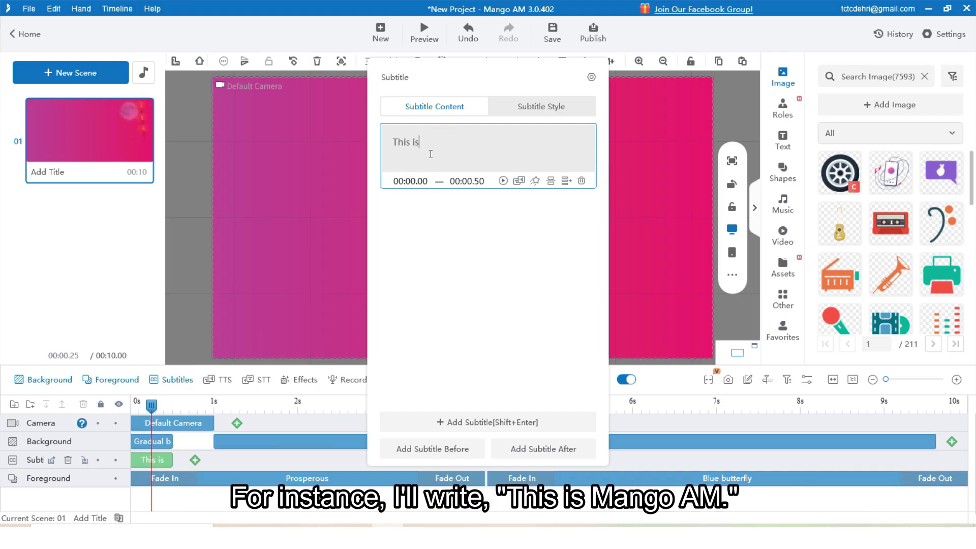
text( Mango AM)
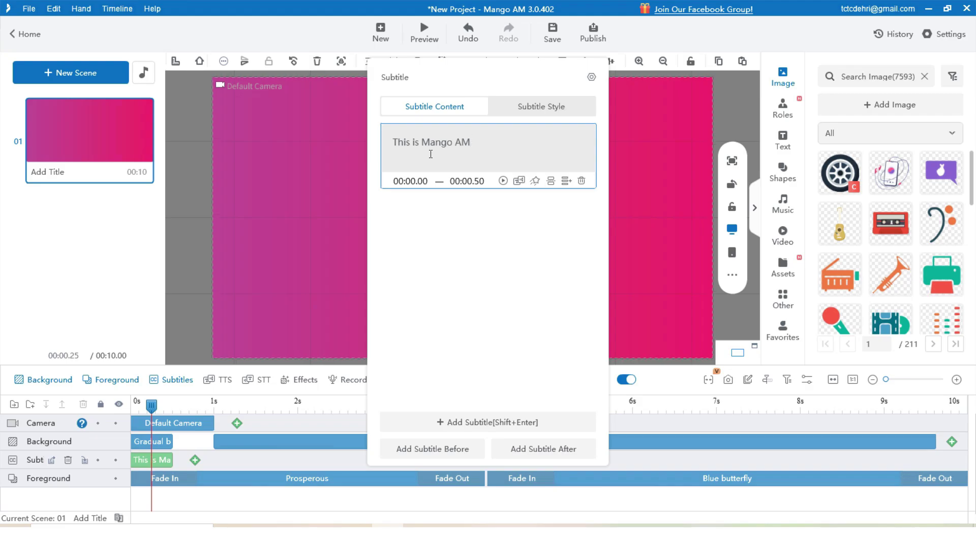
click(535, 111)
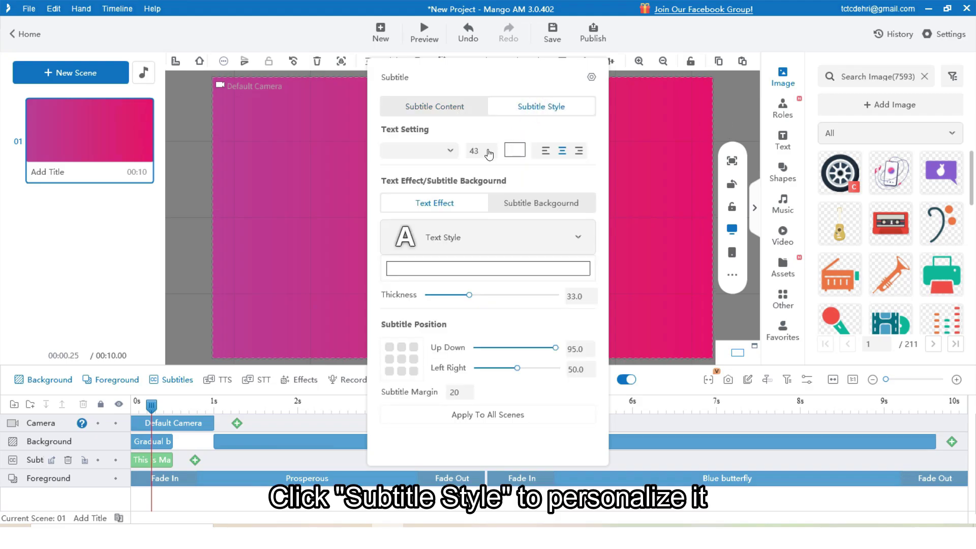
click(449, 151)
click(484, 200)
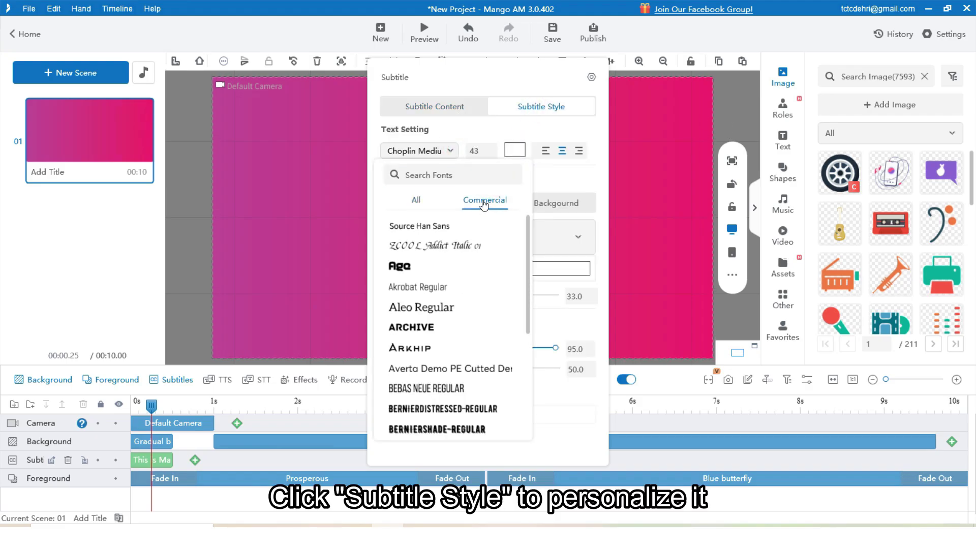
click(456, 327)
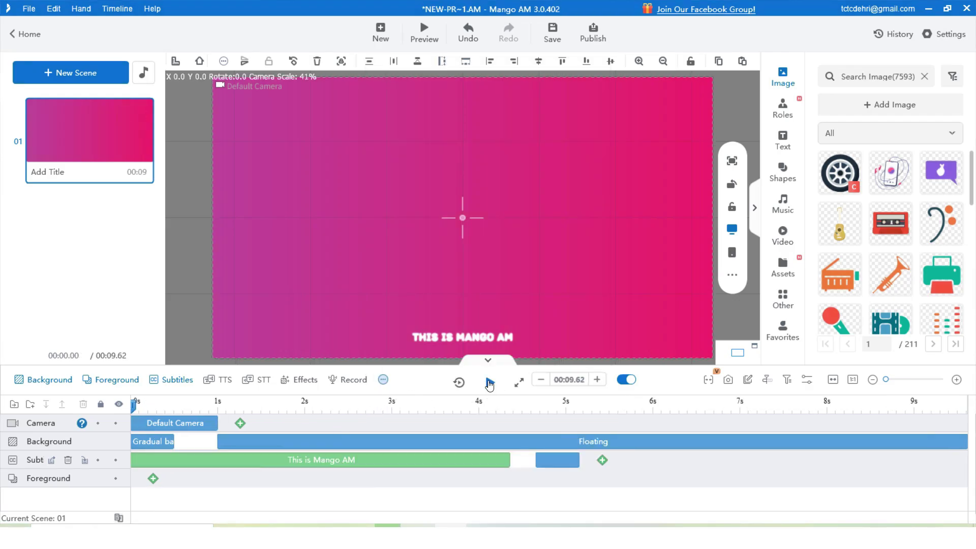
Preview, delete the second short subtitle block, and add a fresh subtitle after the first.
click(489, 385)
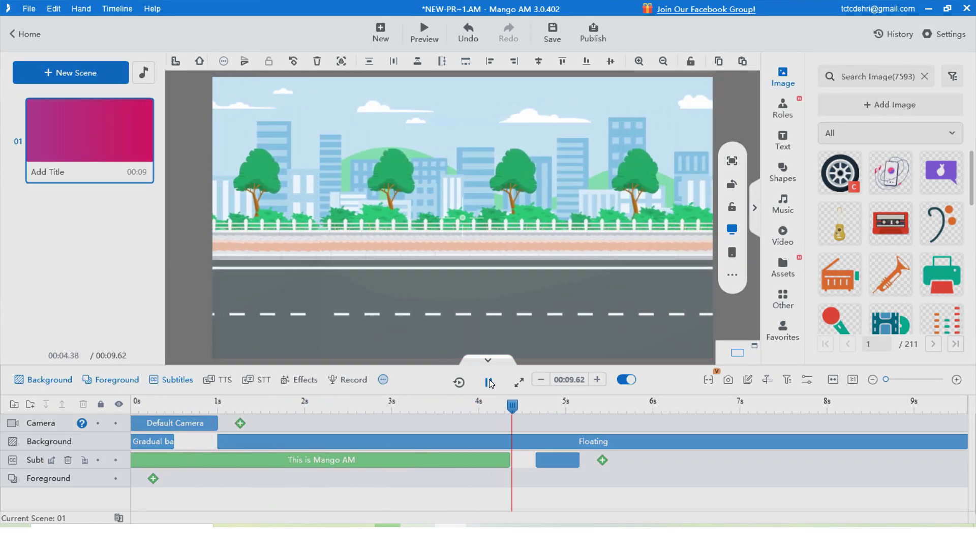
click(490, 385)
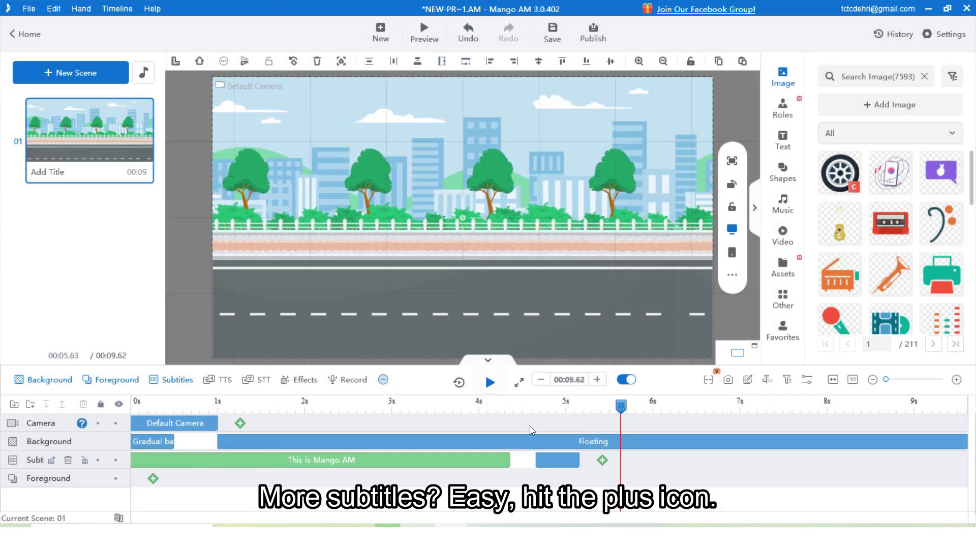
click(549, 462)
key(Delete)
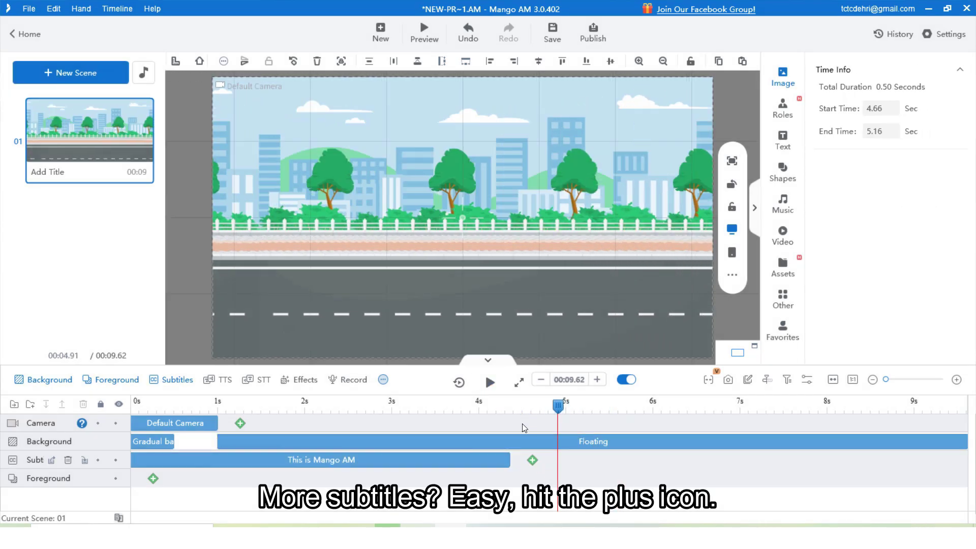
click(533, 461)
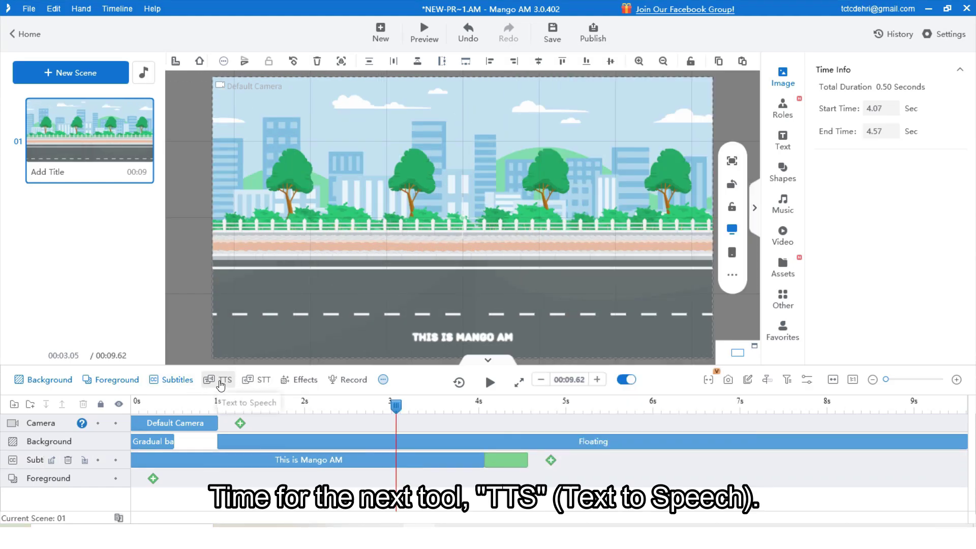
Enter 'Hi Guys! How are you?' in Text to Speech and listen to it.
click(219, 382)
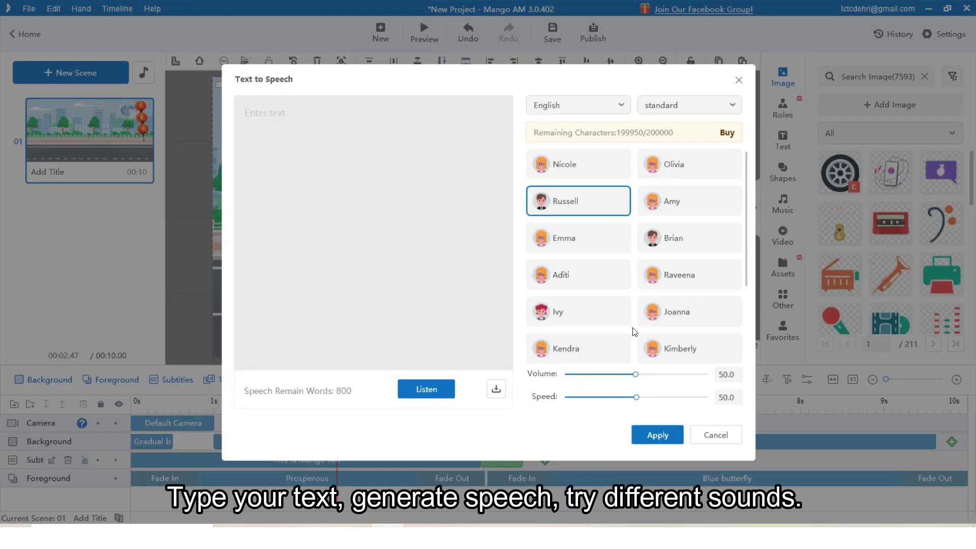
click(287, 126)
text(Hi Guys! How are)
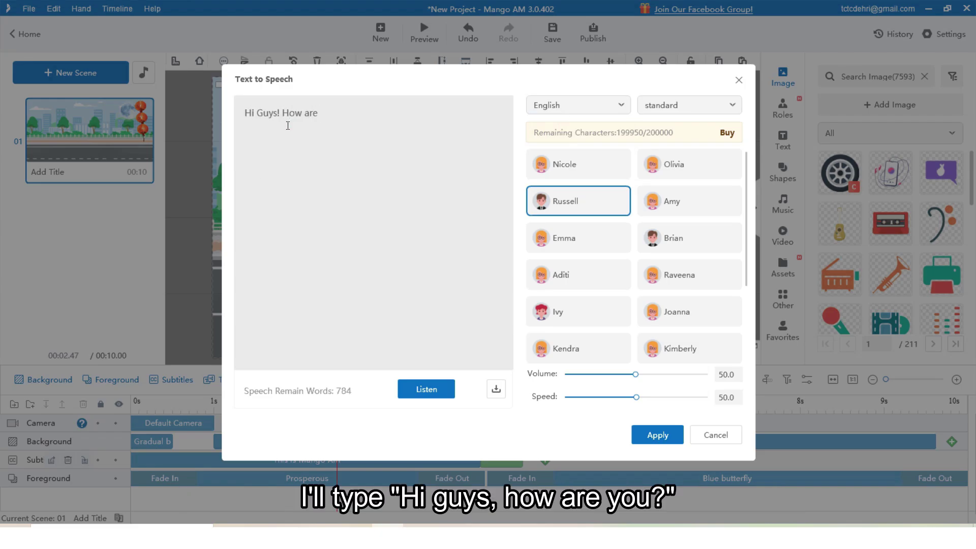
text( you?)
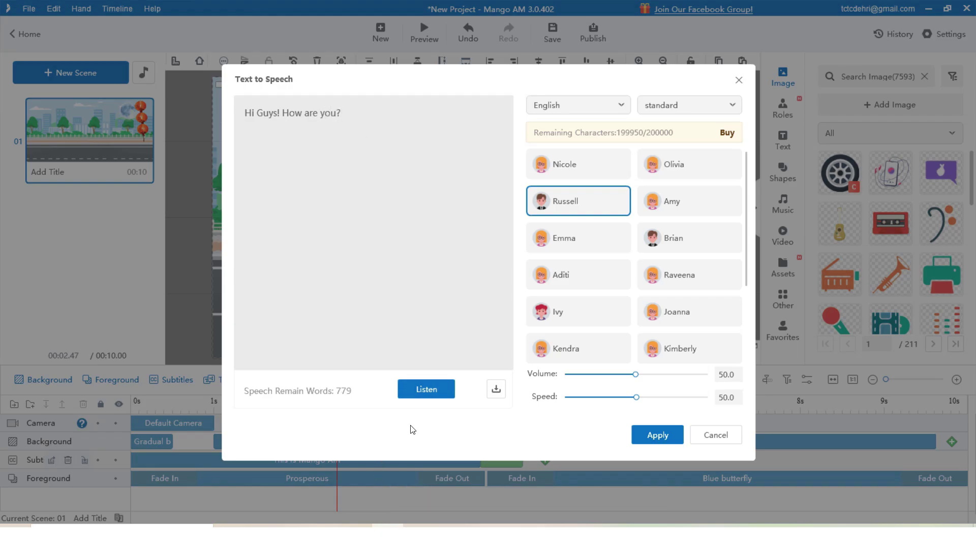
click(416, 392)
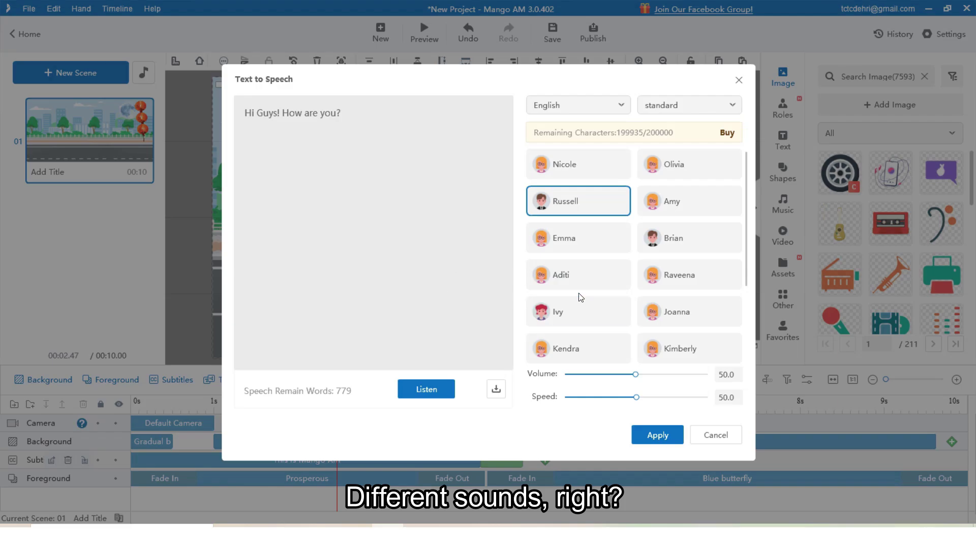
Compare the Amy, Emma, Brian, Aditi and Ivy voices, choose Joanna, and add the speech to the timeline.
click(654, 206)
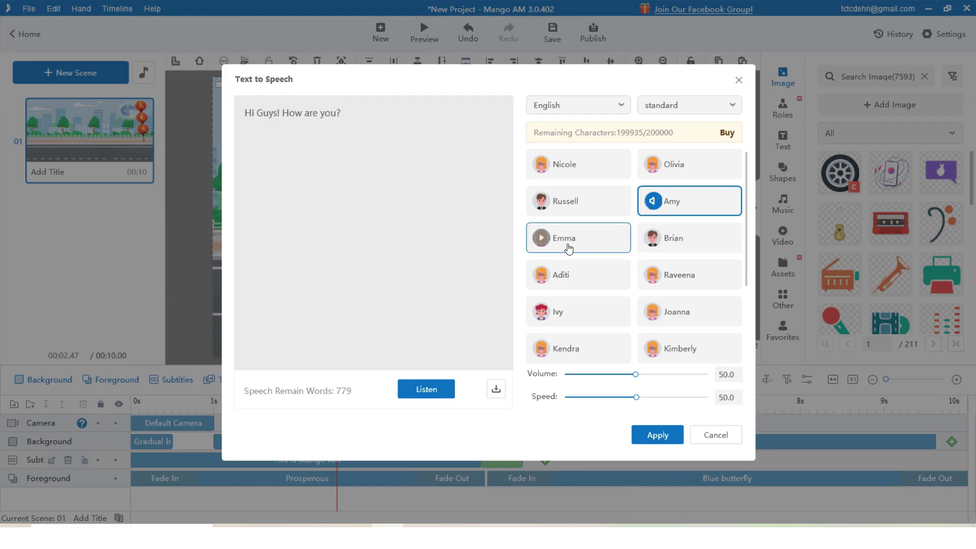
click(542, 237)
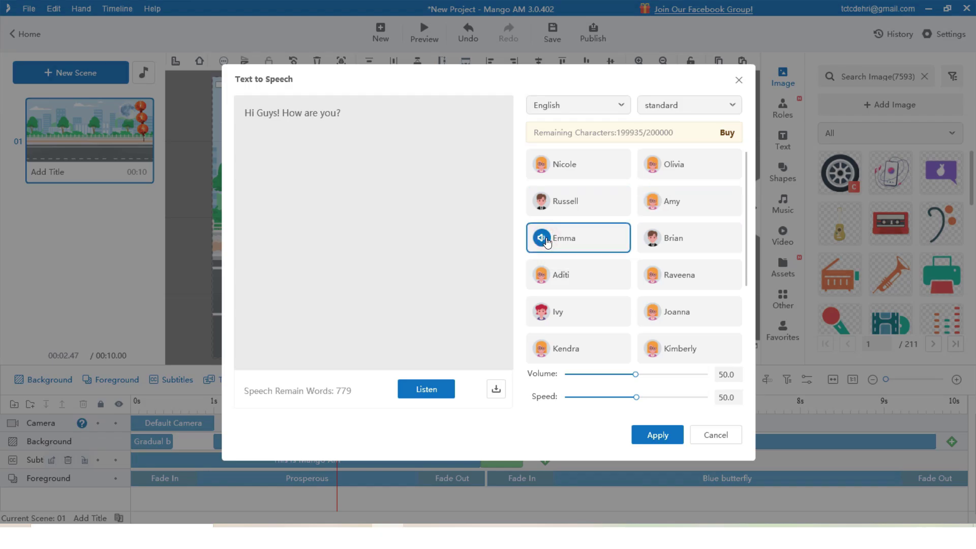
click(653, 240)
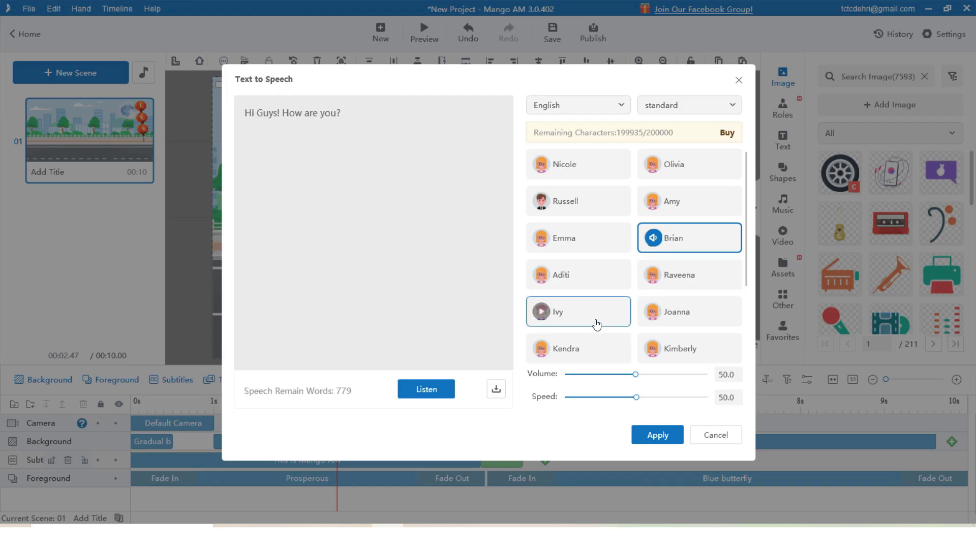
click(540, 276)
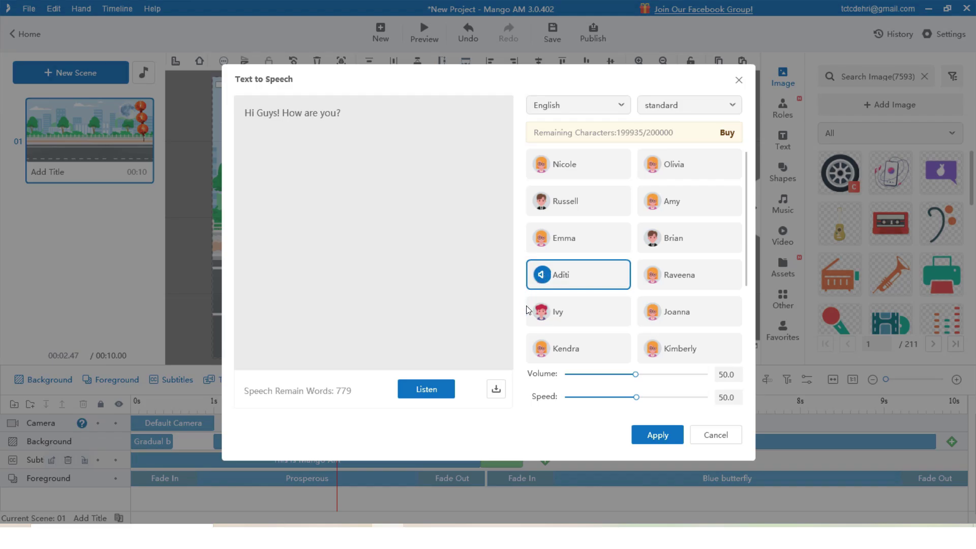
click(542, 312)
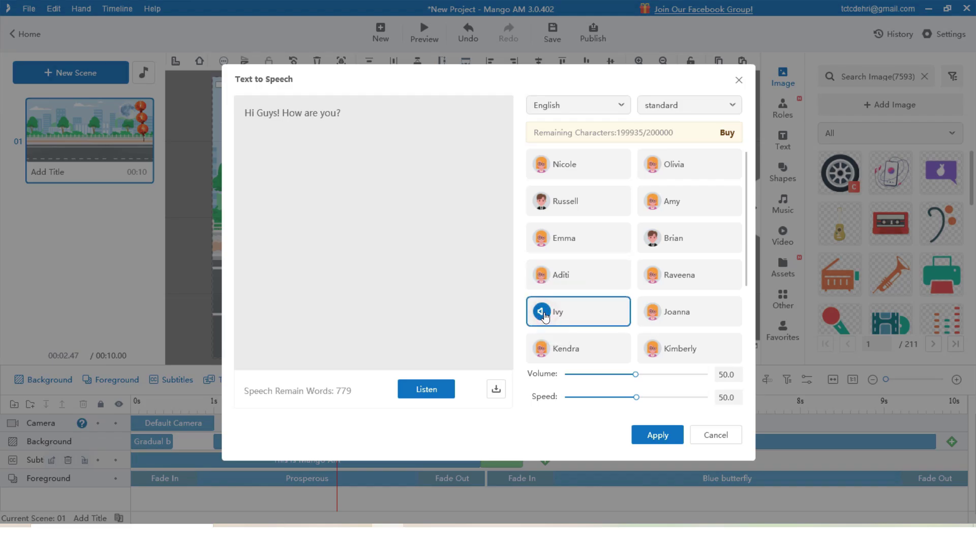
click(655, 313)
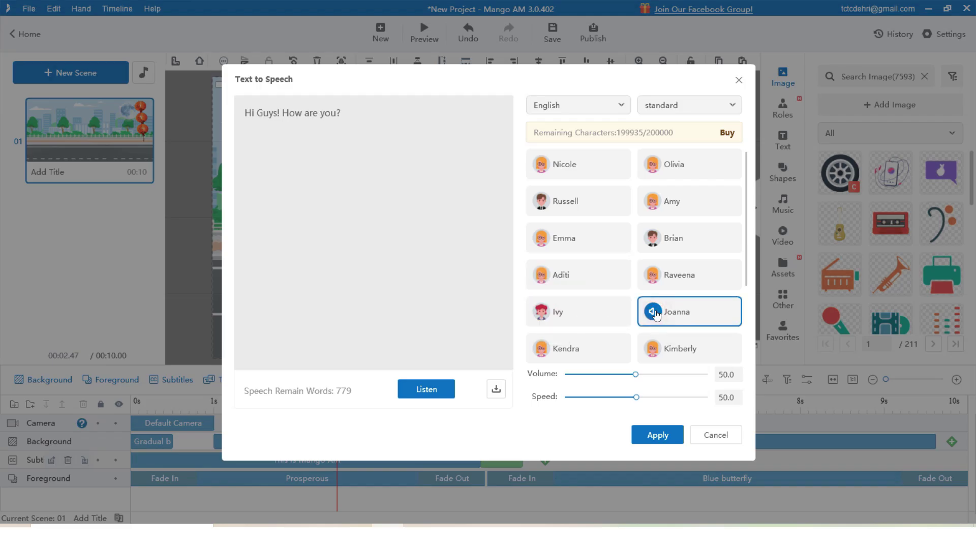
click(657, 435)
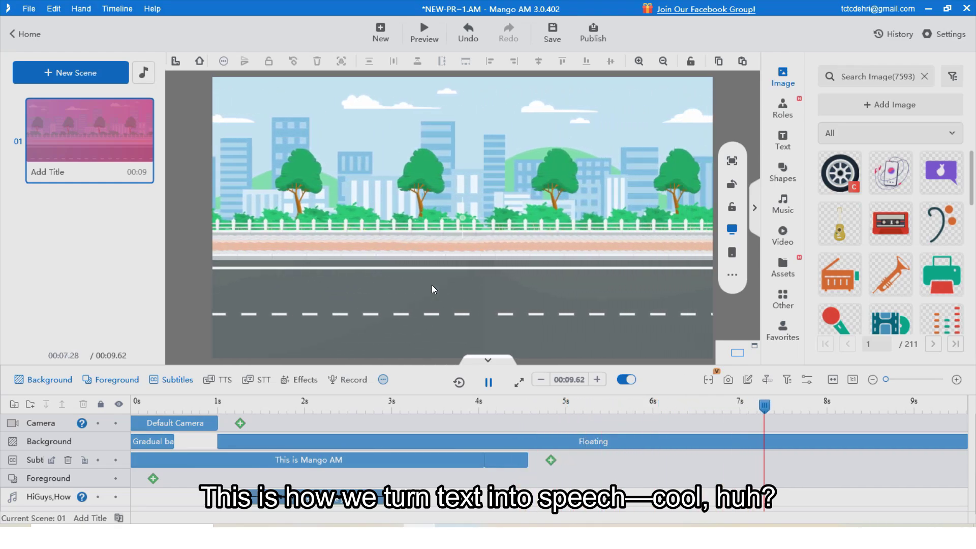
Pause and resume the preview to hear the spoken 'Hi Guys, How are you?' clip.
key(space)
key(space)
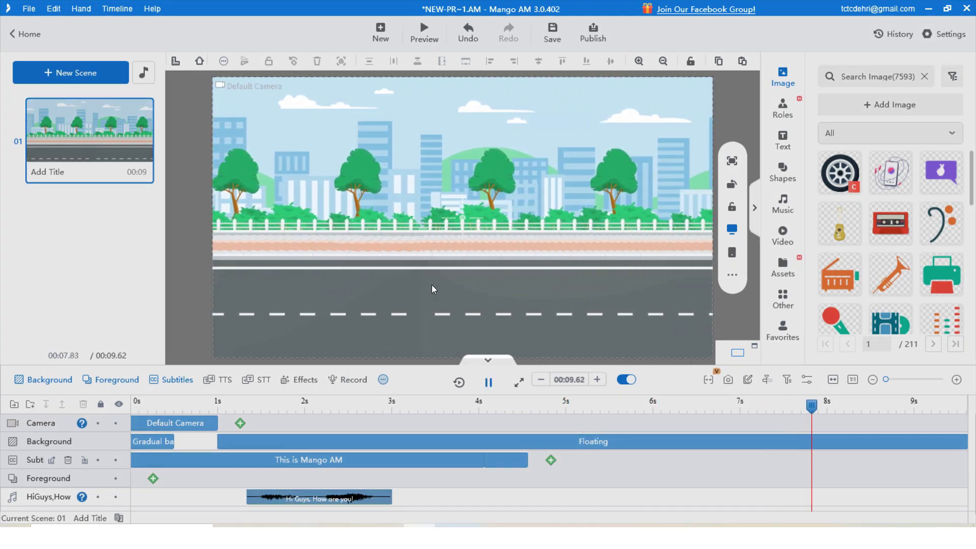
key(space)
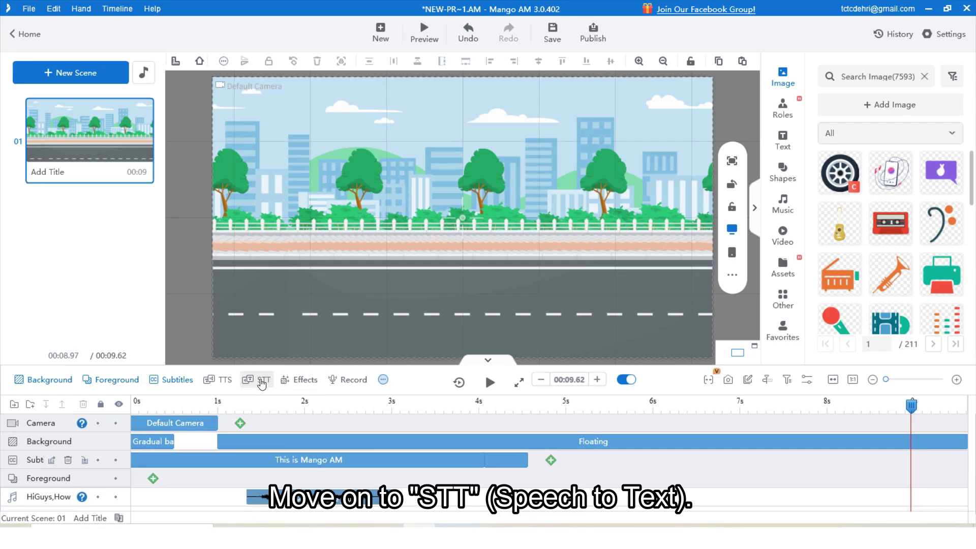
Cancel a speech-to-text file import and bring up the Effects list.
click(262, 382)
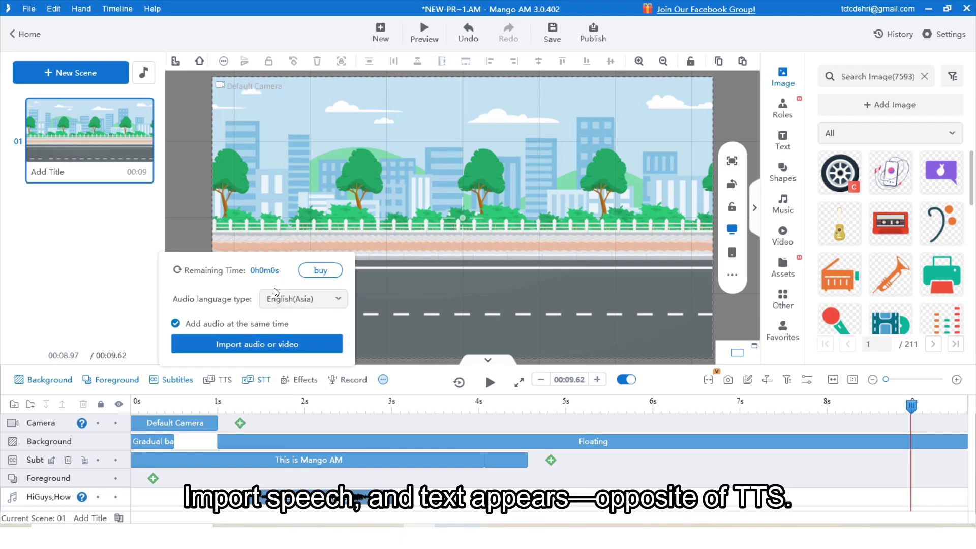
click(273, 345)
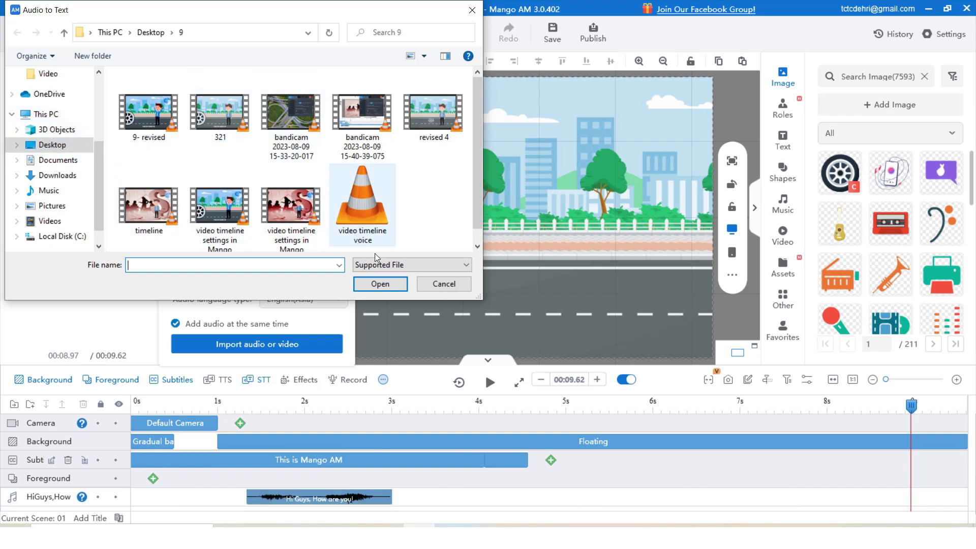
click(456, 289)
click(414, 407)
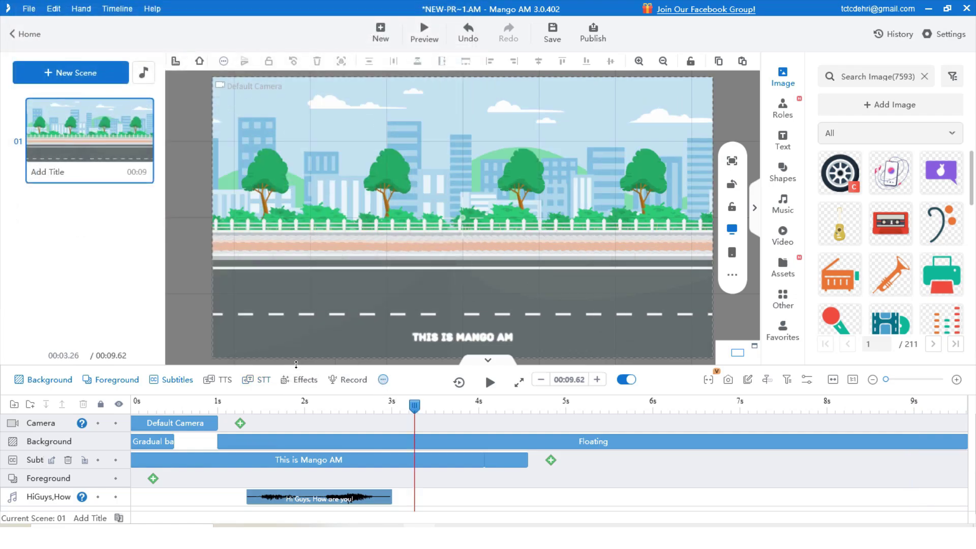
click(298, 382)
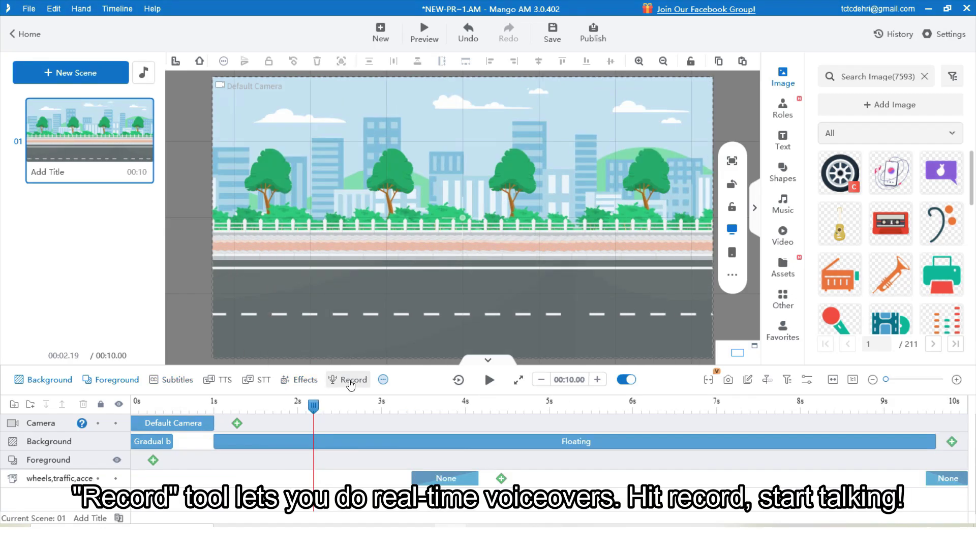
Record a voiceover clip onto the Music track.
click(350, 381)
click(279, 326)
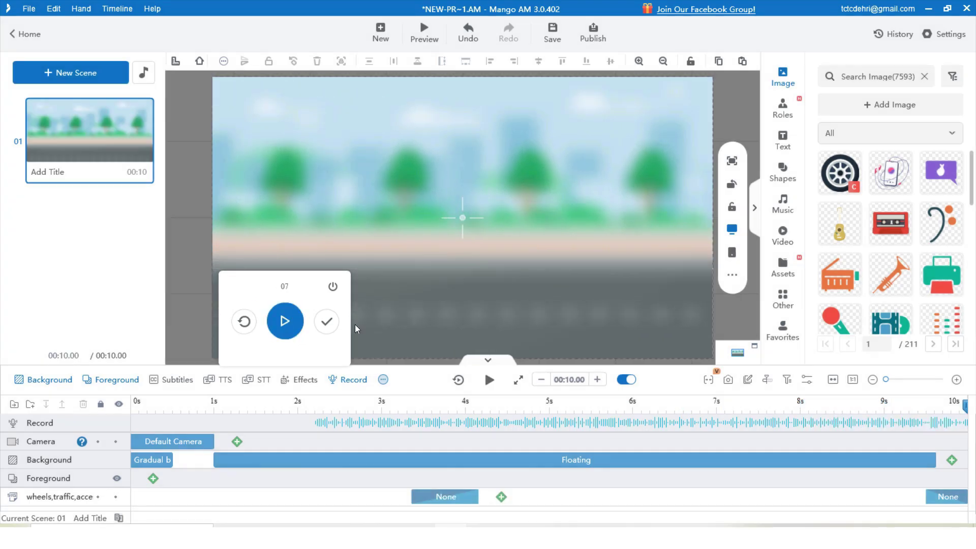
click(328, 322)
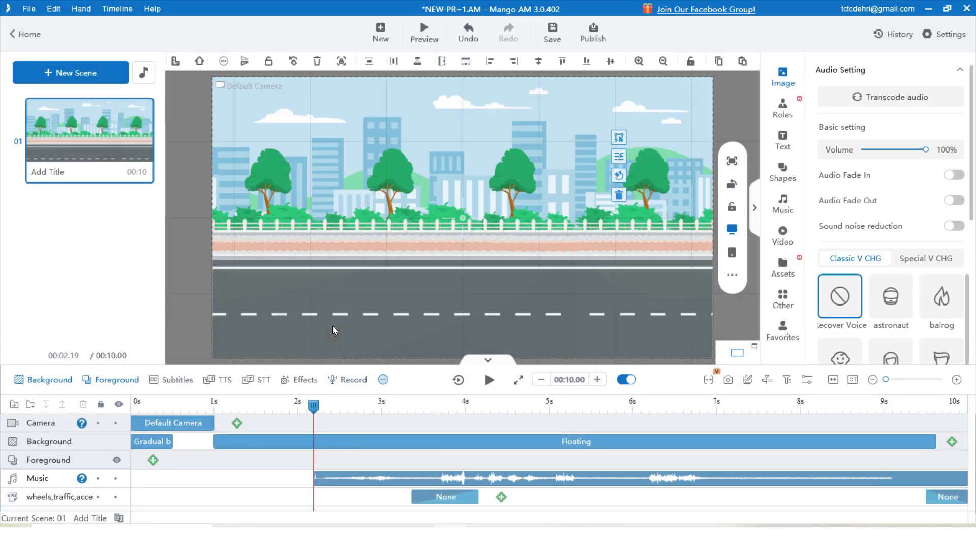
Move the recorded clip to start near 1 second and play from about 1.4 s.
drag(475, 481, 376, 478)
click(247, 428)
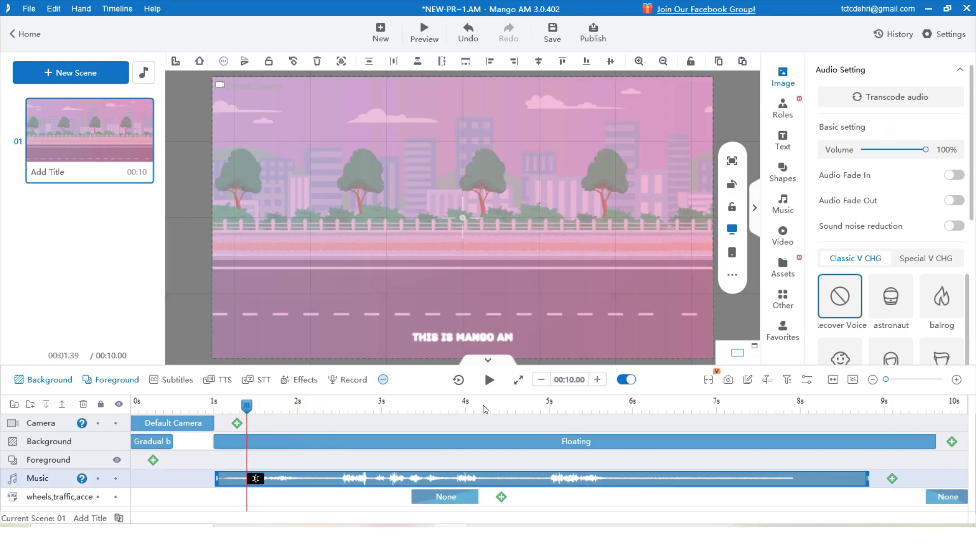
click(488, 381)
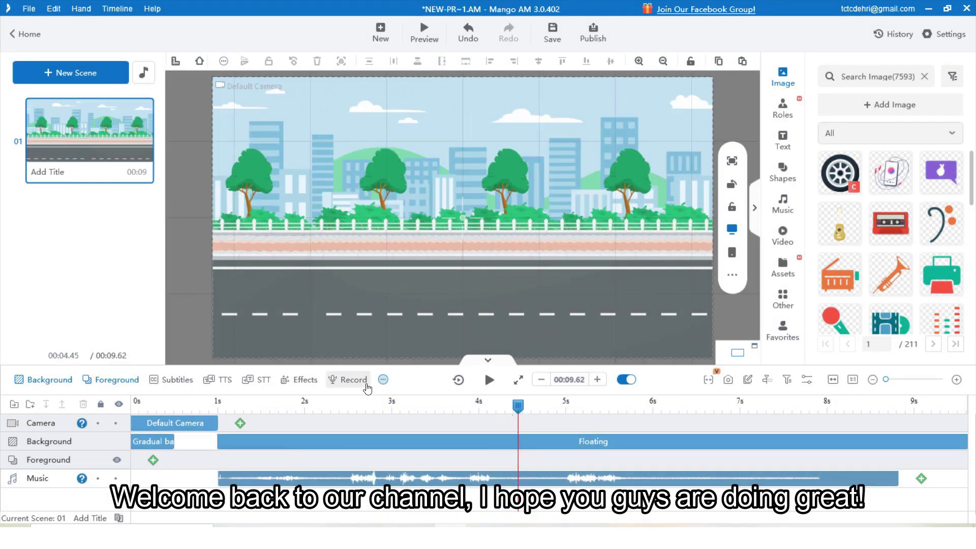
Add a Filter track and move its Blur Filter block to start around 4.4 seconds.
click(383, 380)
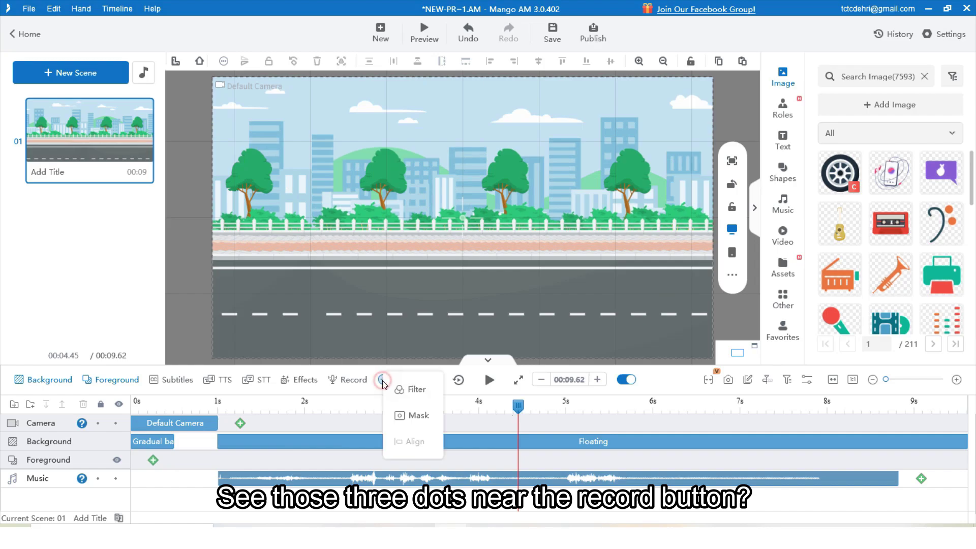
click(416, 390)
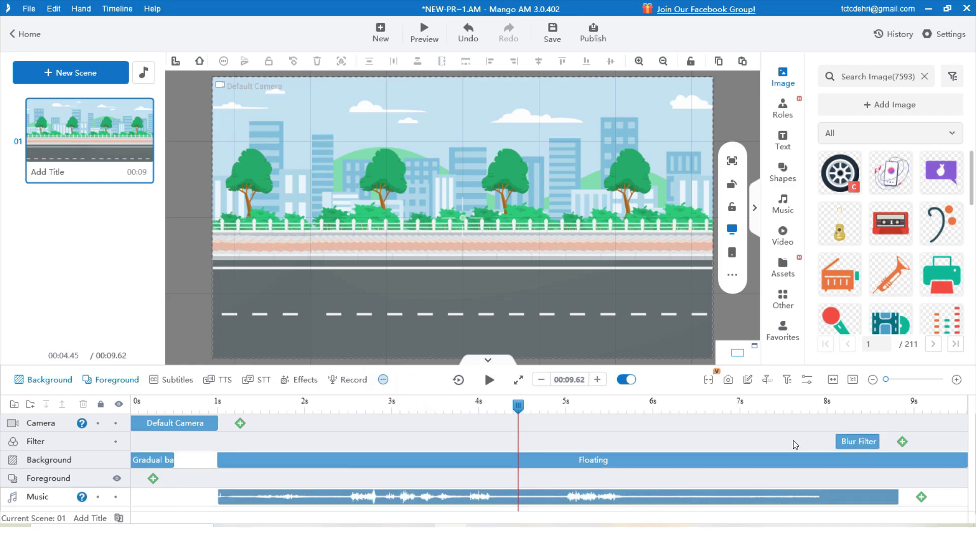
click(855, 443)
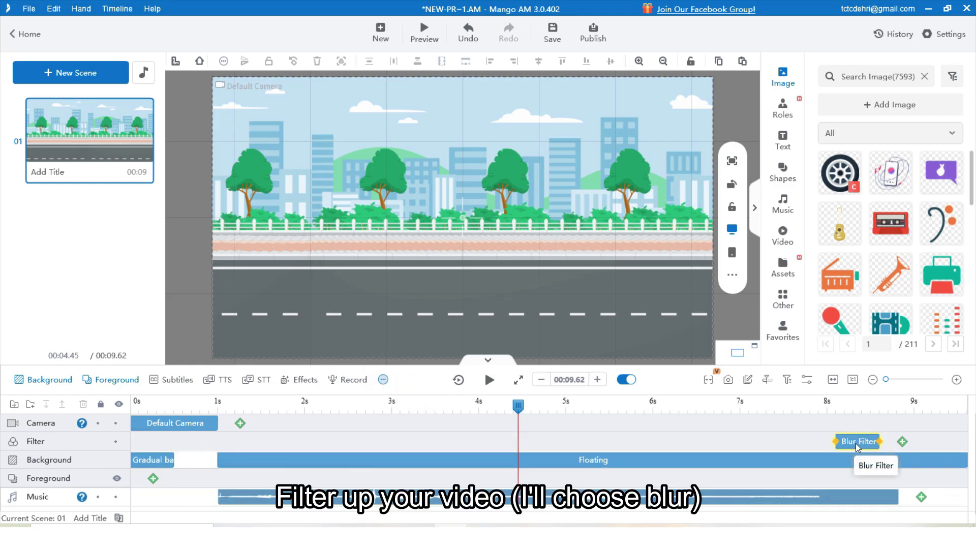
drag(856, 443, 535, 444)
click(535, 444)
Confirm the Blur Filter at 50% and preview it from about 3.9 s.
double_click(533, 442)
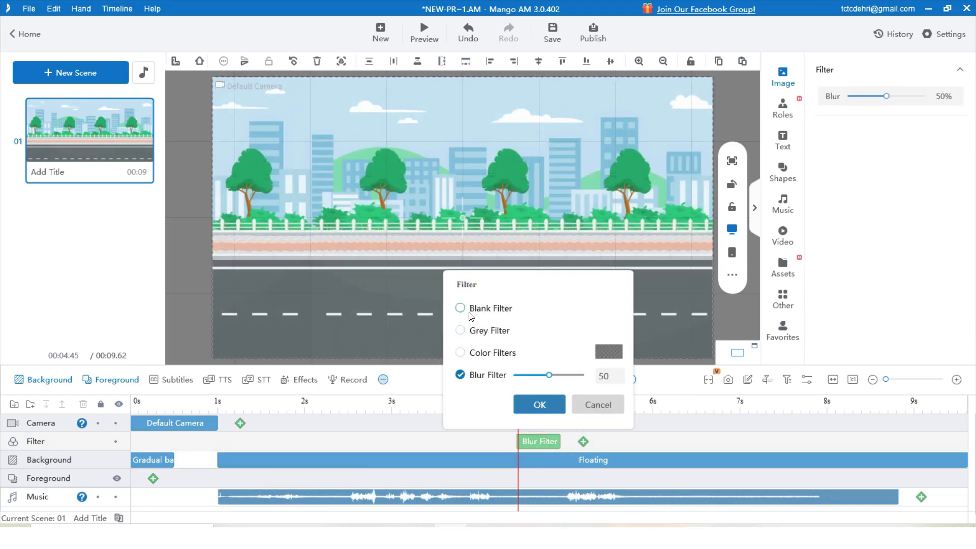
click(540, 404)
click(467, 404)
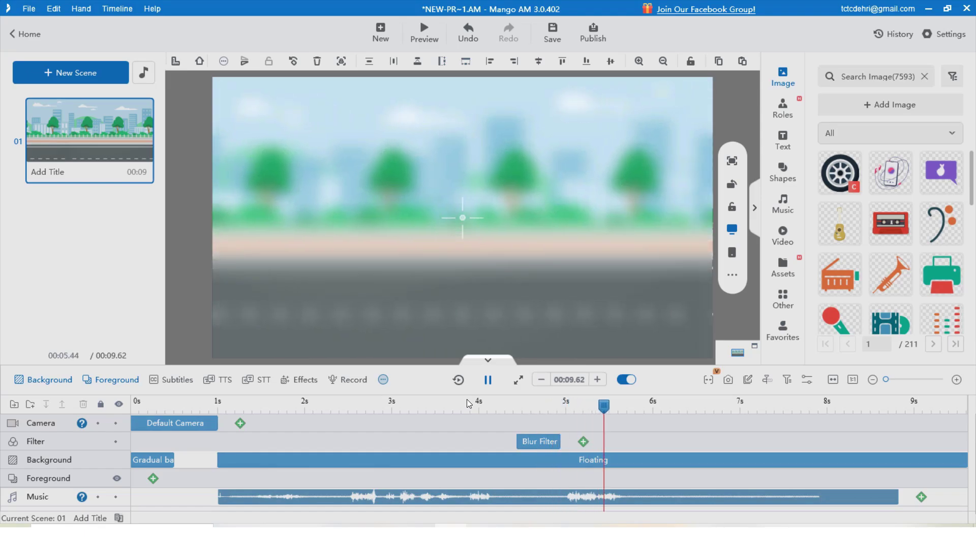
key(space)
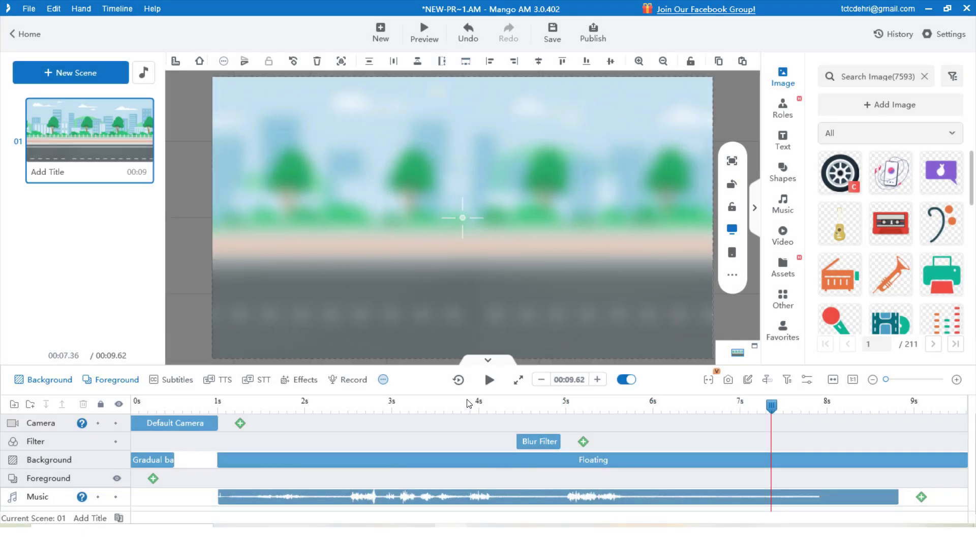
Shift the blur filter earlier to span 2.31–3.42 s, previewing along the way.
drag(517, 441, 464, 441)
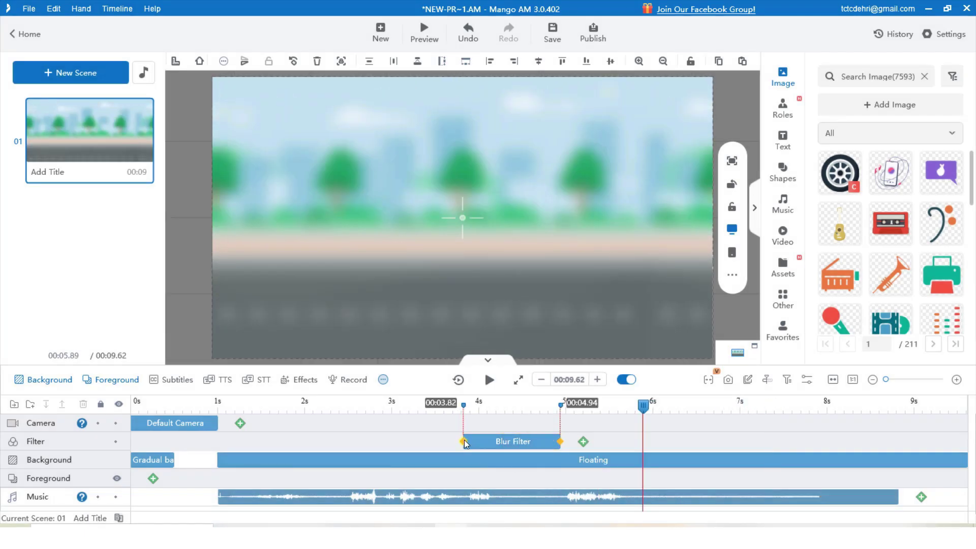
click(437, 396)
key(space)
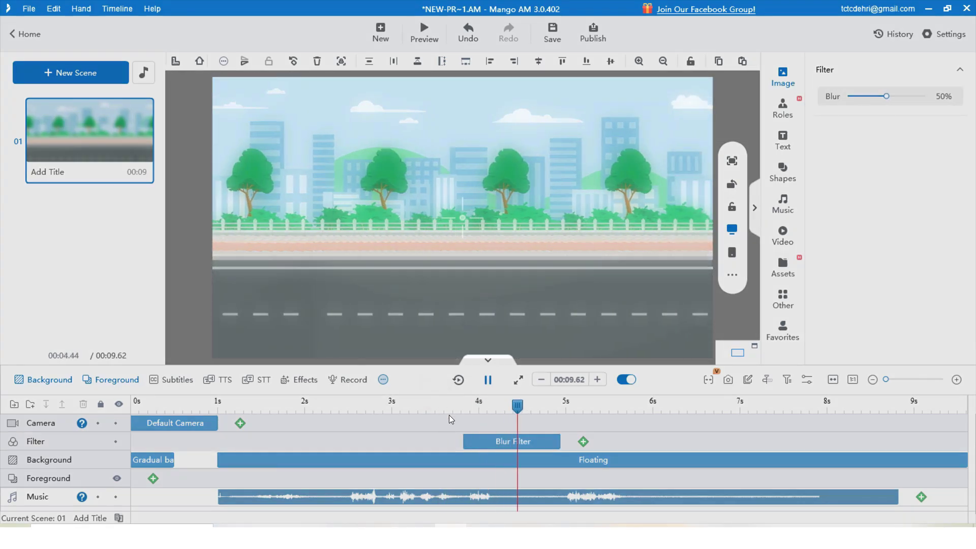
key(space)
drag(493, 441, 331, 440)
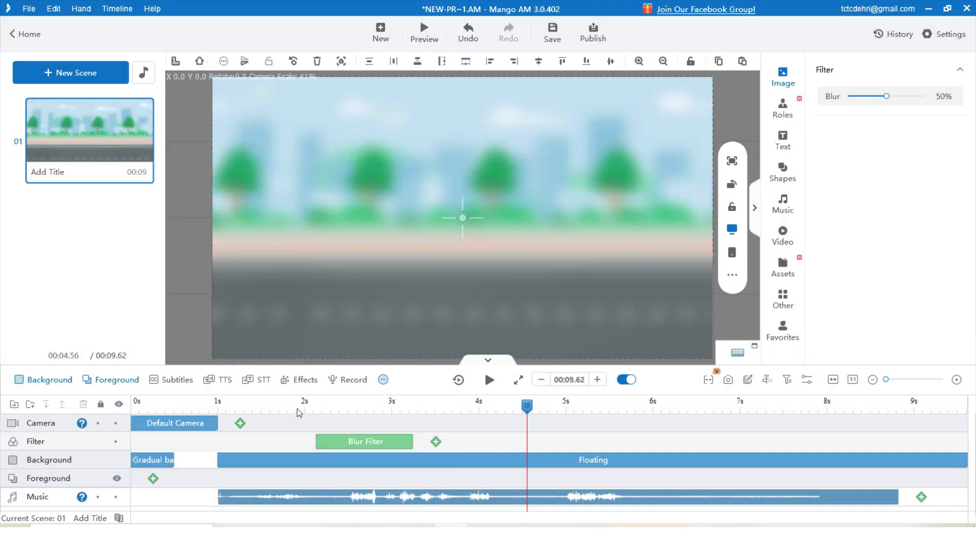
click(282, 402)
click(329, 402)
Add a Mask track with a circle-shaped mask.
click(382, 379)
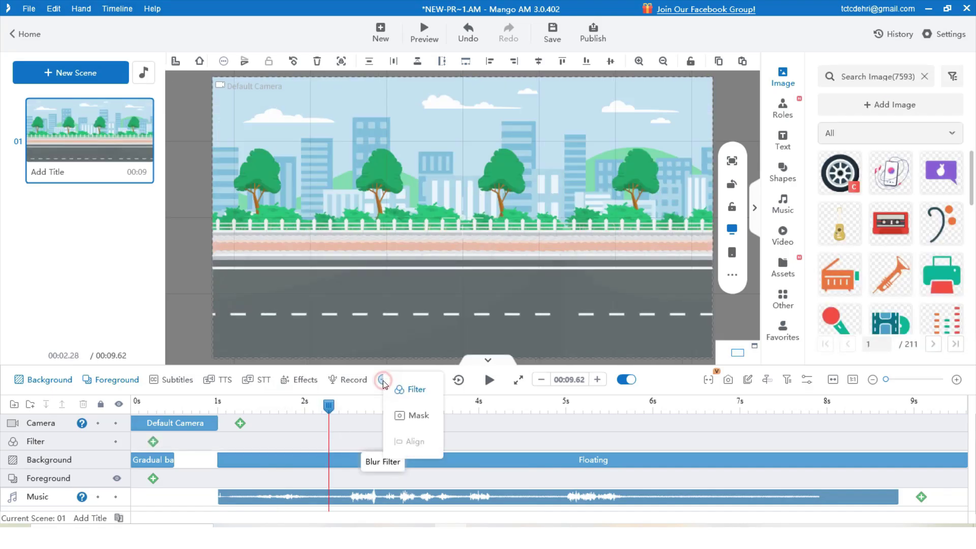
click(417, 416)
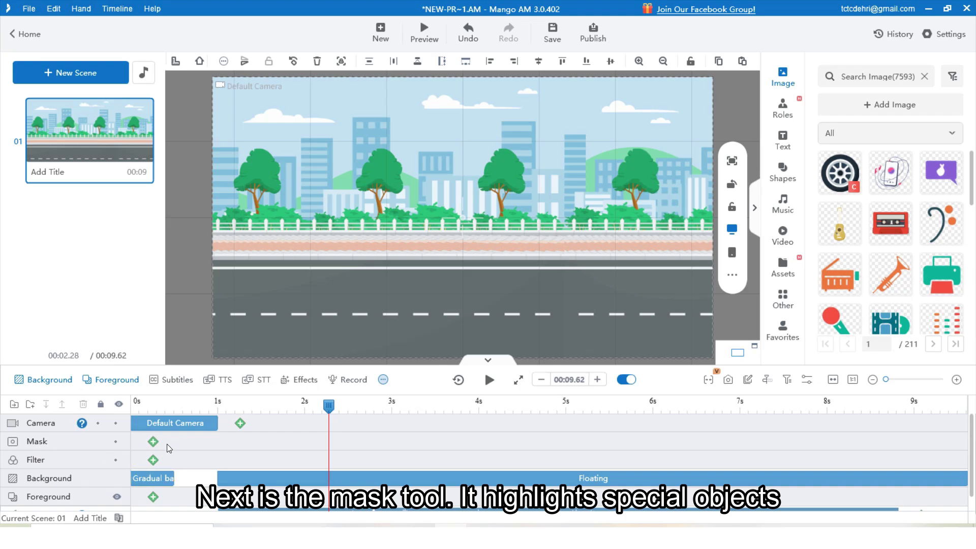
click(153, 441)
click(166, 189)
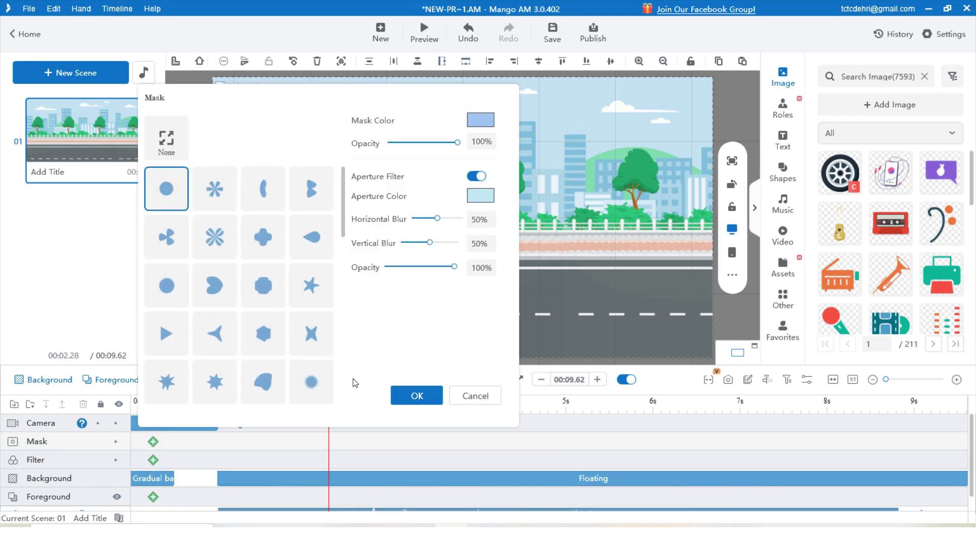
click(407, 401)
Reposition the mask clip in time and place the circle window over a tree near the upper right, then preview.
drag(352, 438, 94, 447)
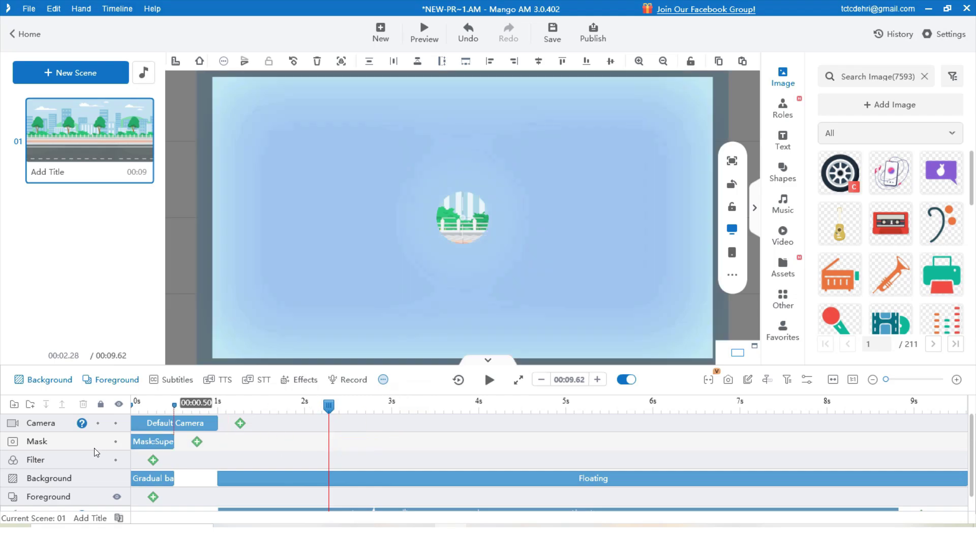
click(170, 437)
drag(486, 203, 657, 139)
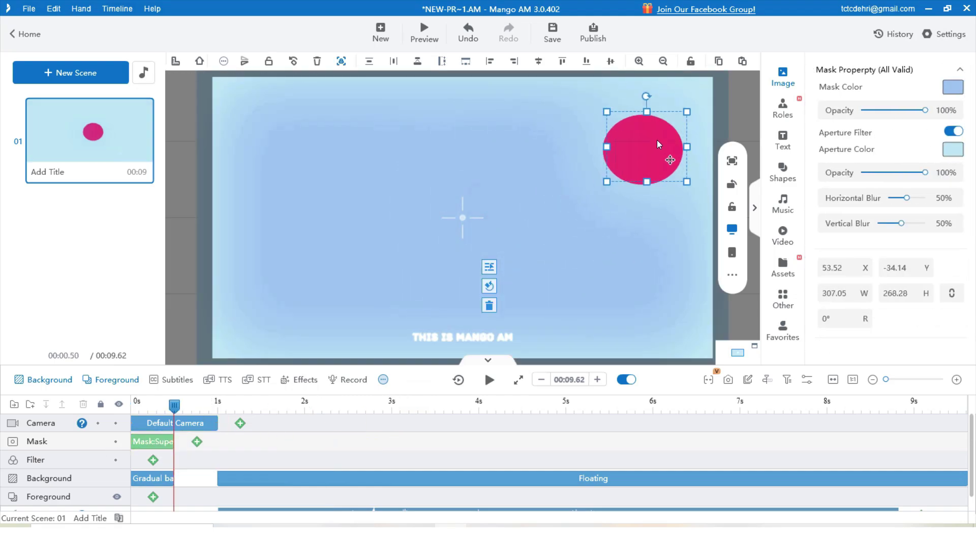
drag(152, 442, 316, 443)
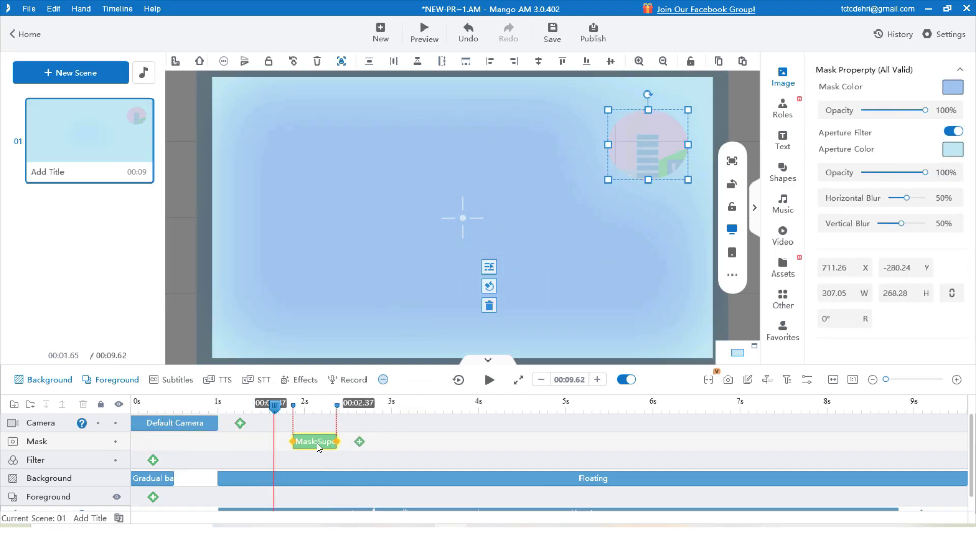
drag(630, 151, 608, 188)
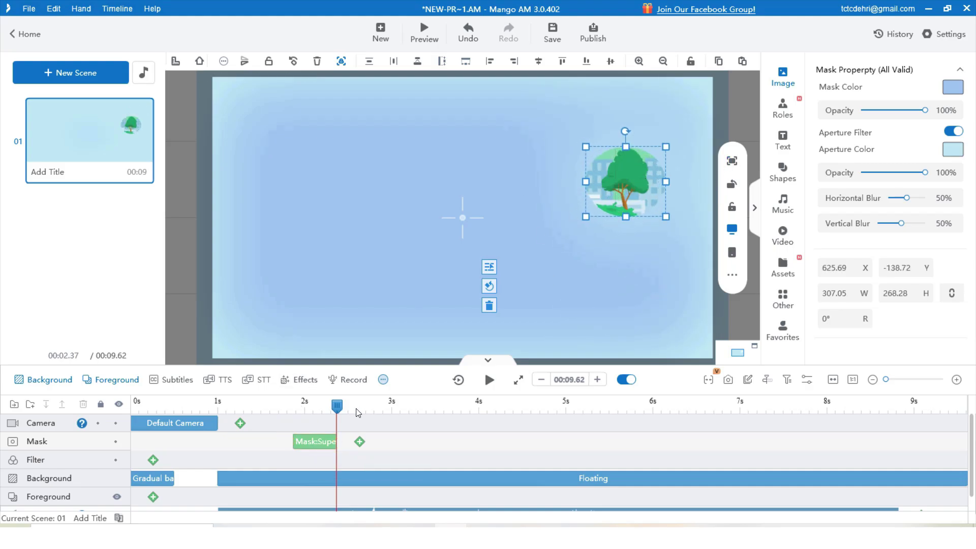
click(188, 413)
key(space)
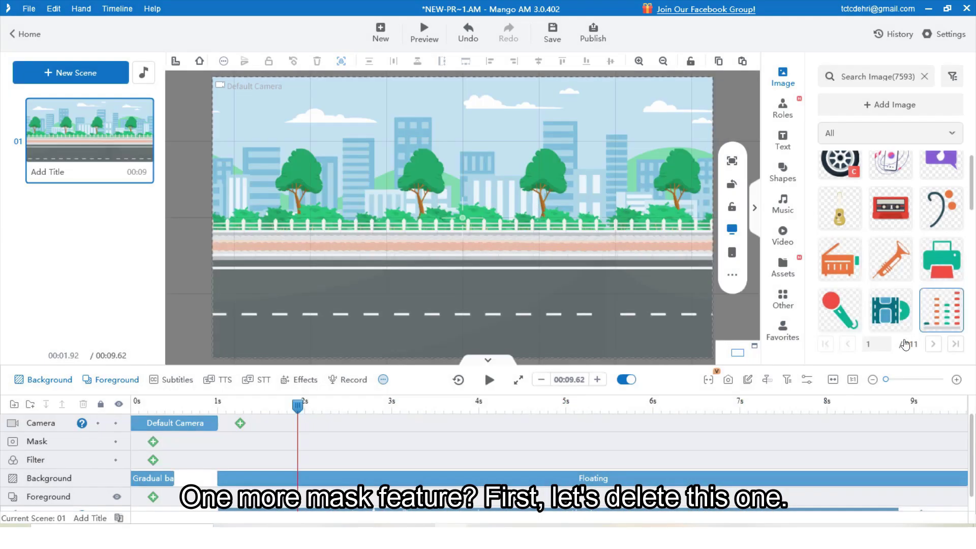
Add the tire image from the Image library, shrink it and place it on the road.
scroll(965, 294, down, 4)
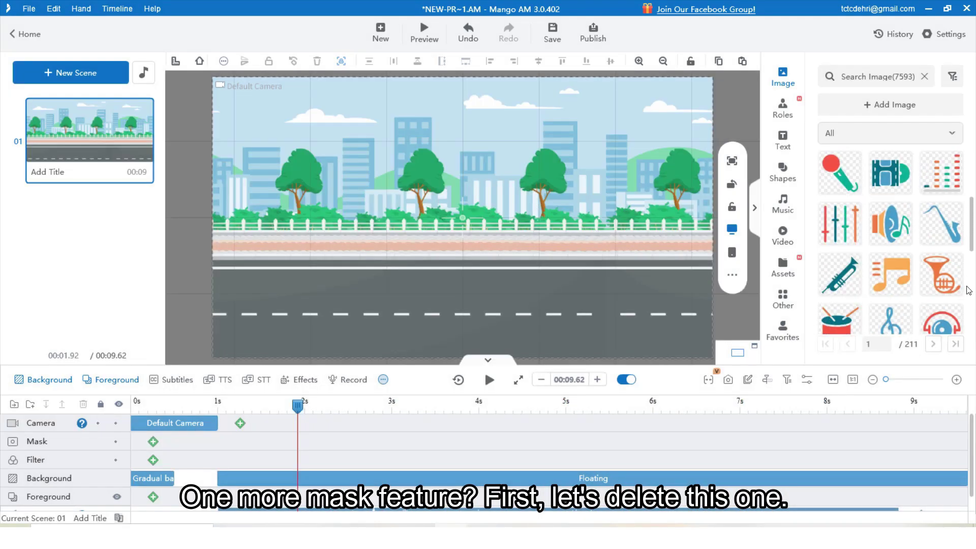
scroll(967, 288, up, 5)
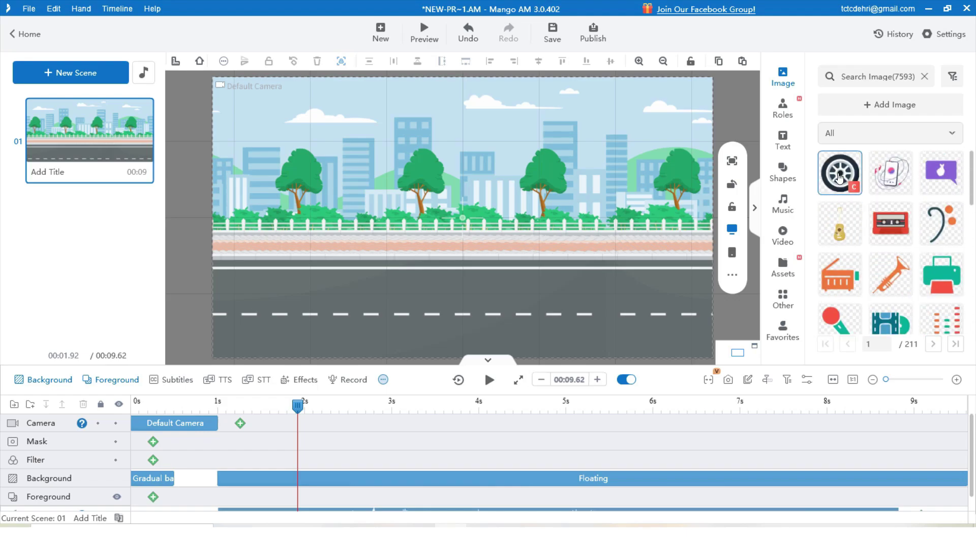
click(839, 177)
drag(539, 145, 453, 232)
drag(436, 264, 416, 281)
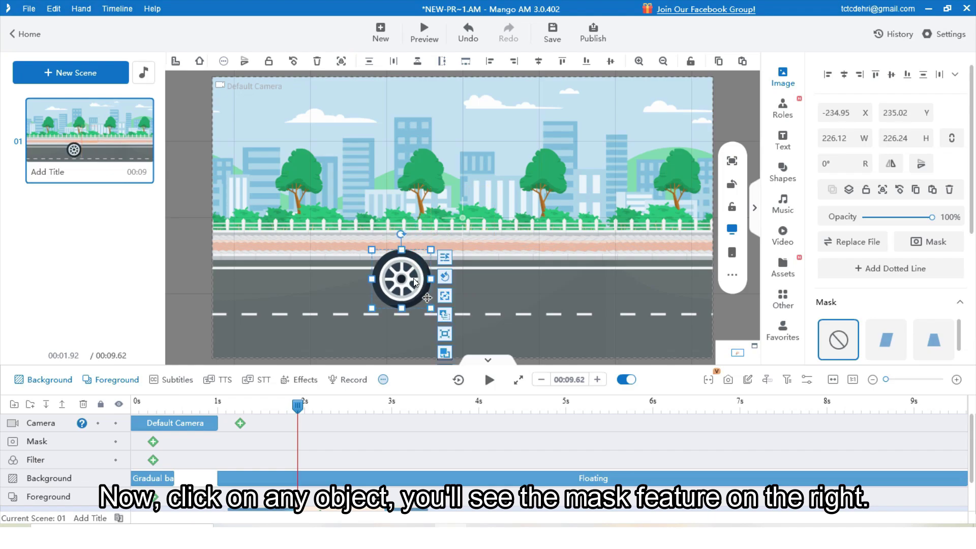
Apply a circle preset mask to the tire.
click(935, 243)
scroll(312, 193, down, 8)
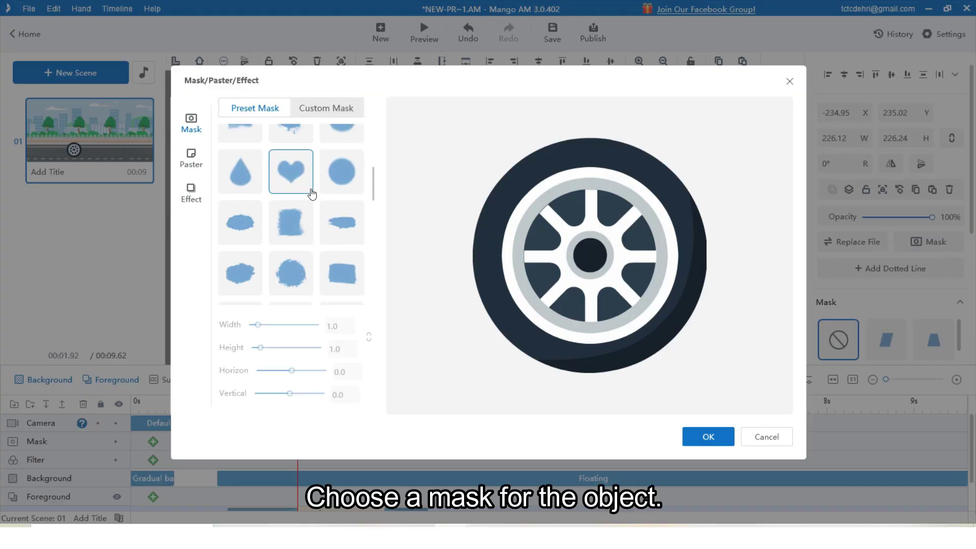
scroll(312, 193, up, 2)
click(345, 161)
scroll(346, 161, up, 1)
click(342, 142)
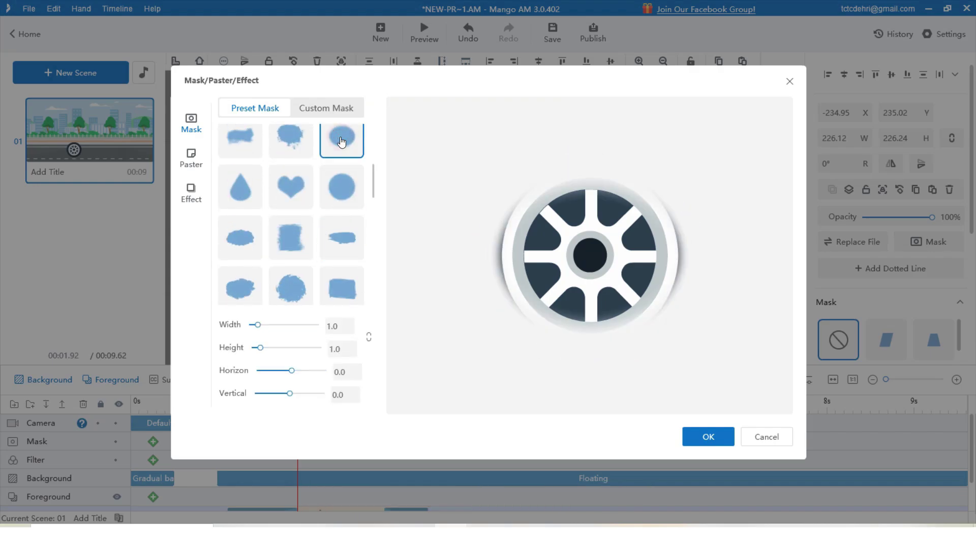
click(350, 186)
click(704, 435)
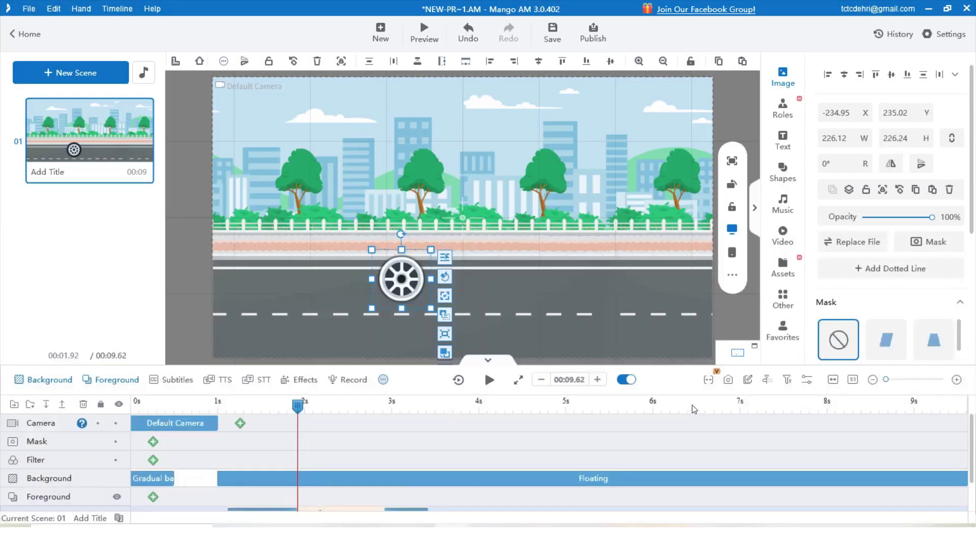
key(space)
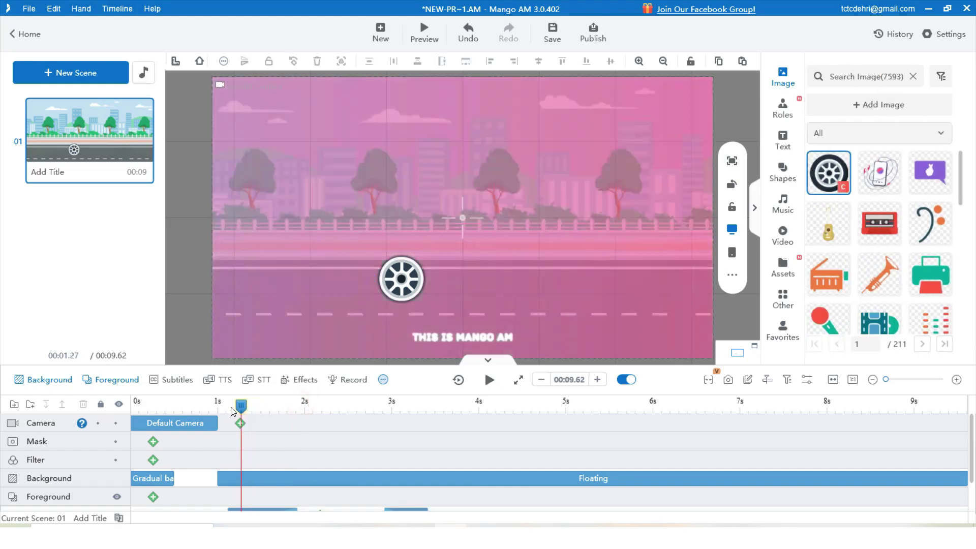
click(215, 409)
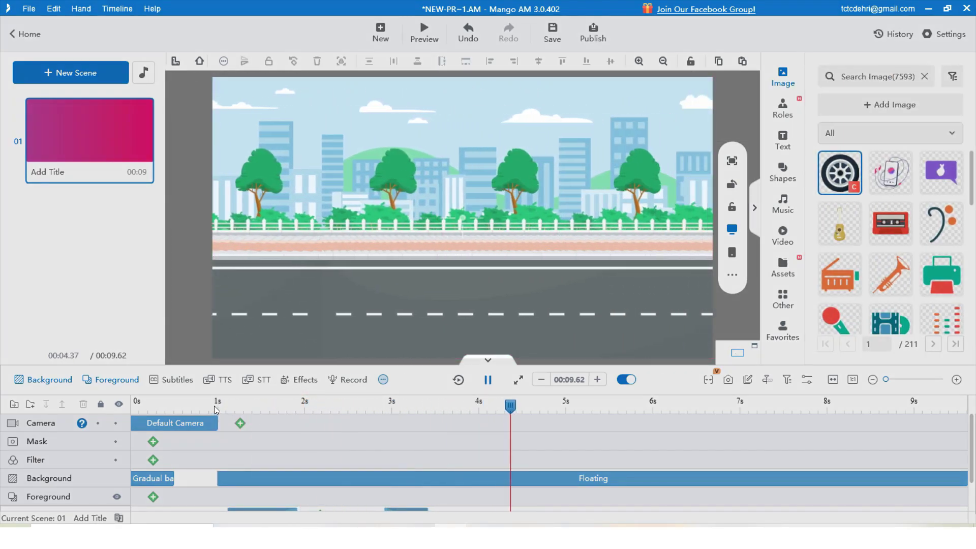
key(space)
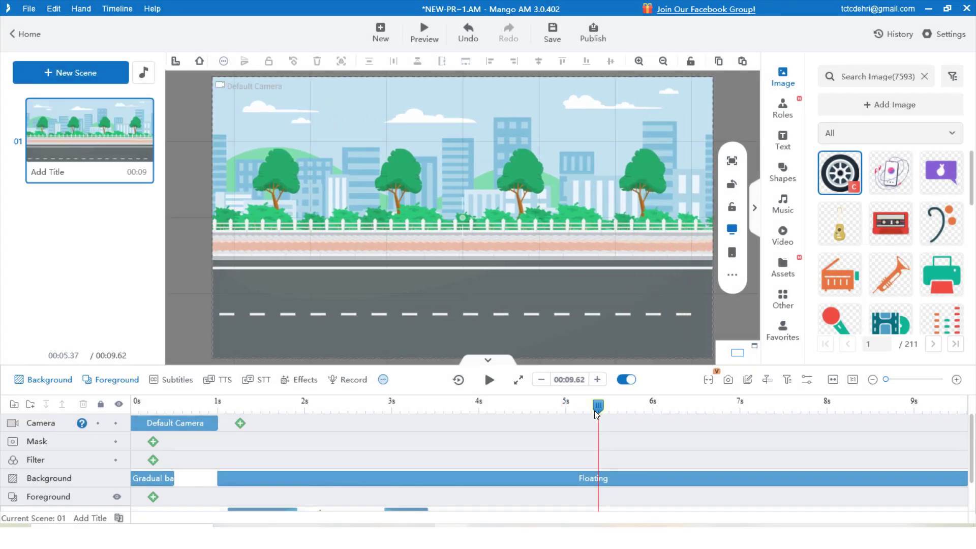
drag(597, 414, 372, 407)
click(394, 286)
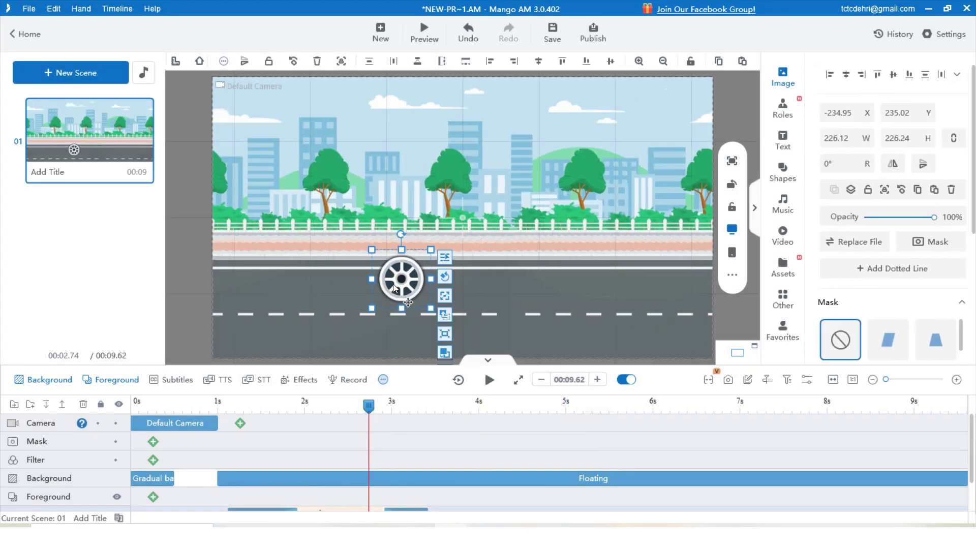
click(477, 377)
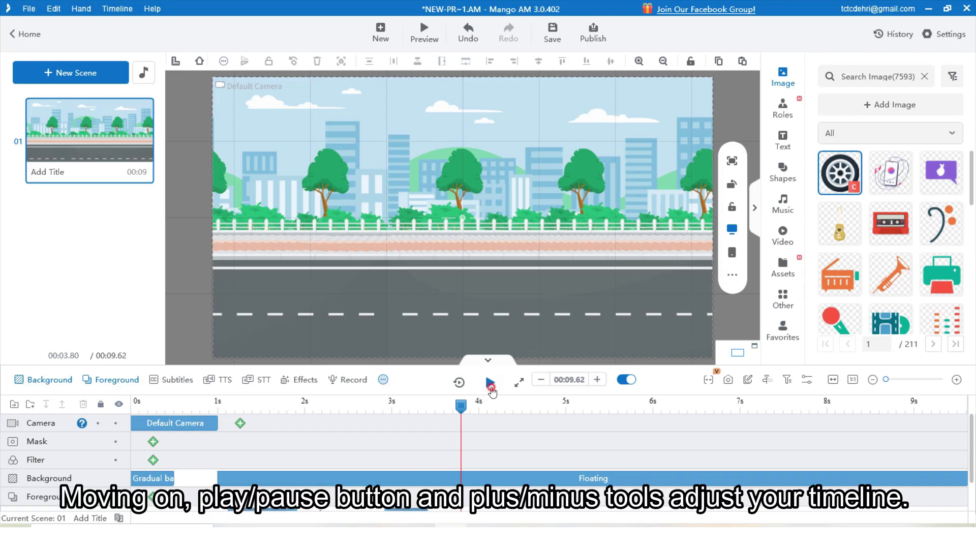
Play and pause the scene, then lengthen it by two seconds and restore it to 9.62 s.
click(489, 382)
click(489, 383)
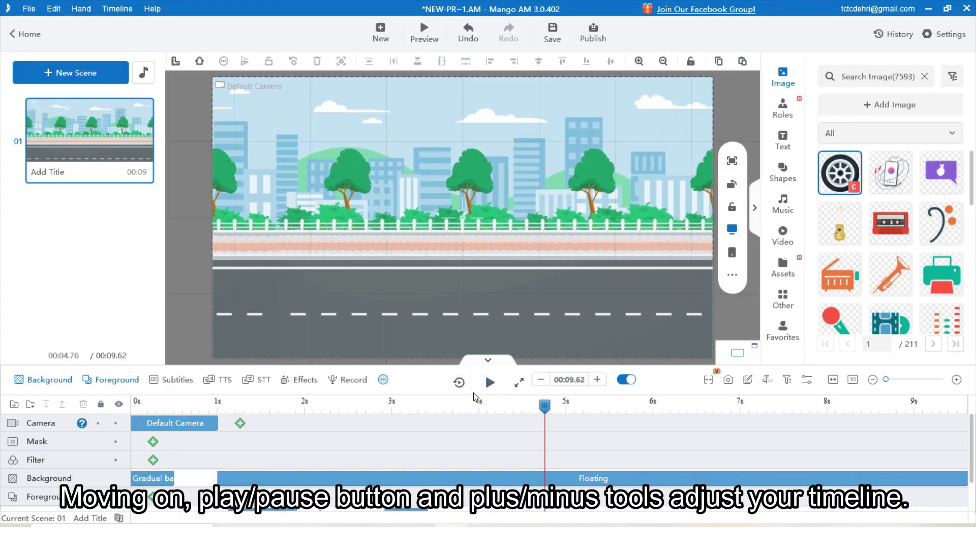
click(598, 381)
click(599, 382)
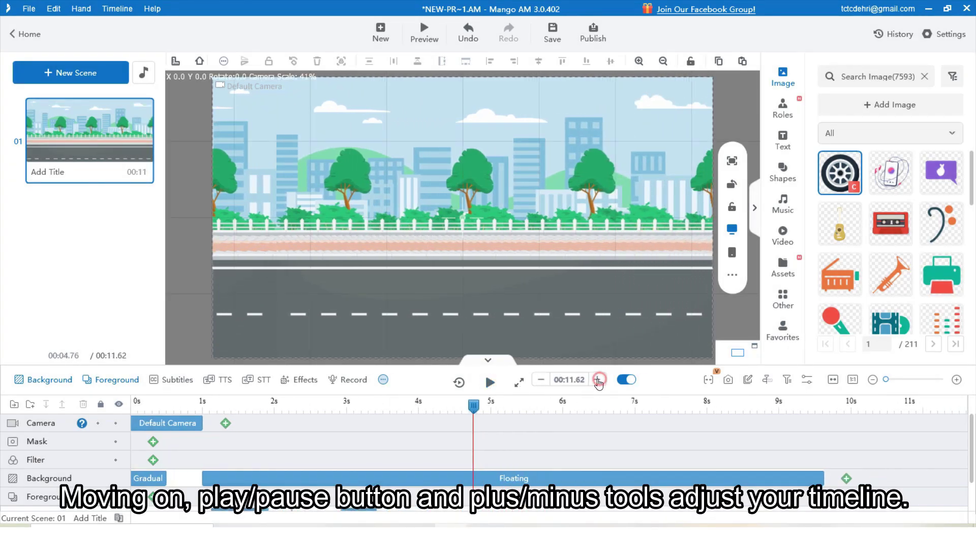
click(542, 381)
click(541, 382)
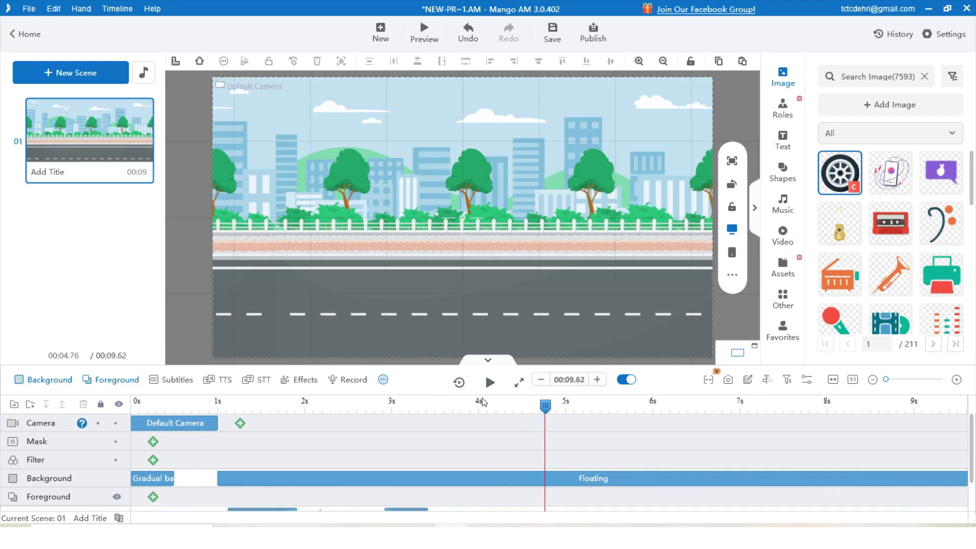
Replay from the start, stop at 00:04.79, and collapse then re-expand the timeline.
click(458, 385)
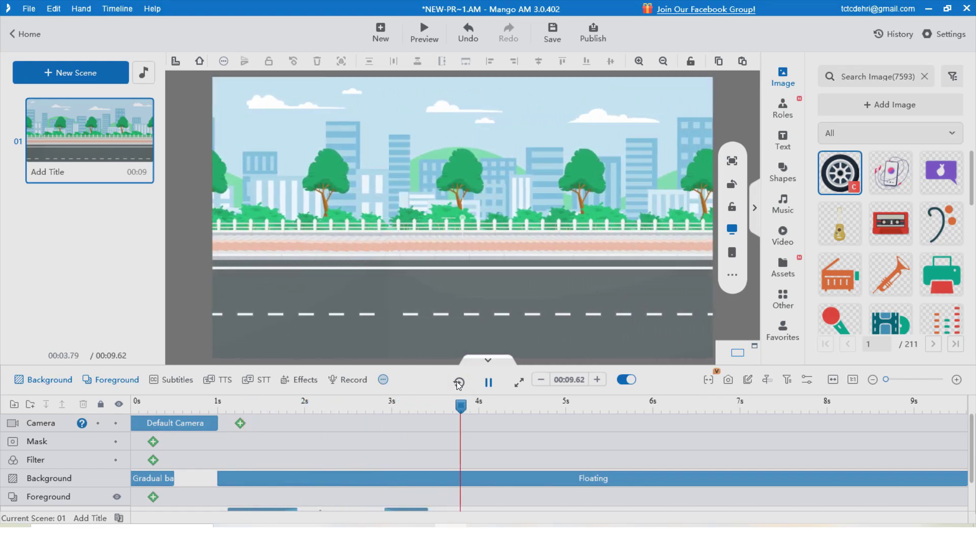
key(space)
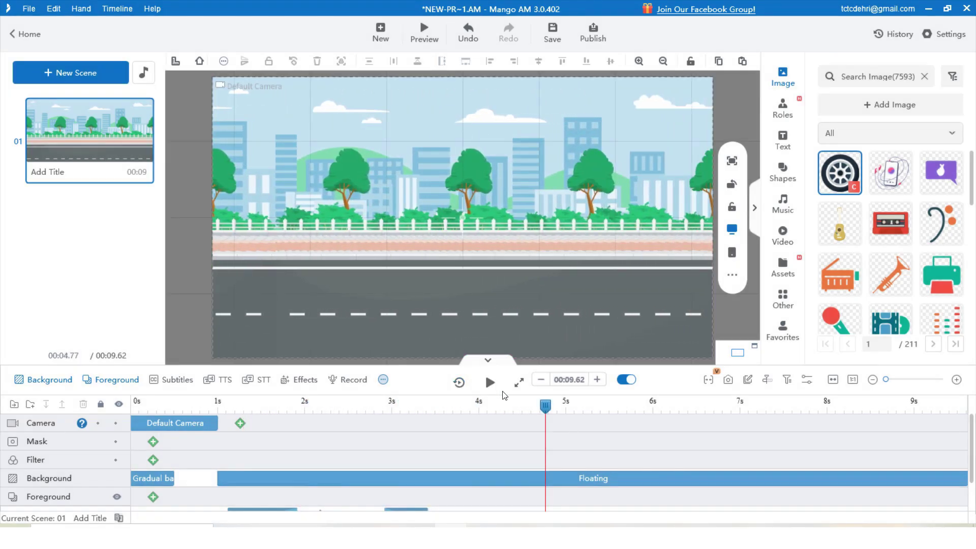
click(489, 362)
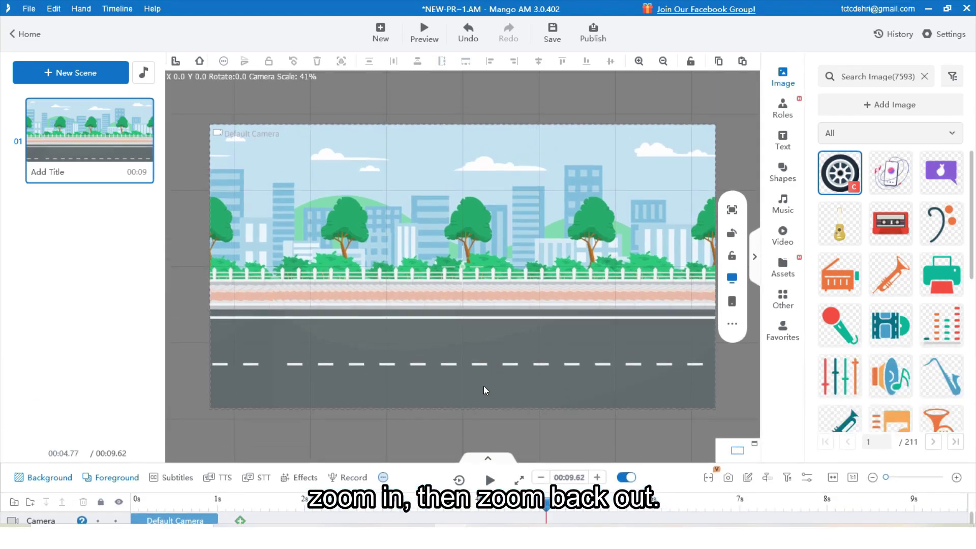
click(488, 461)
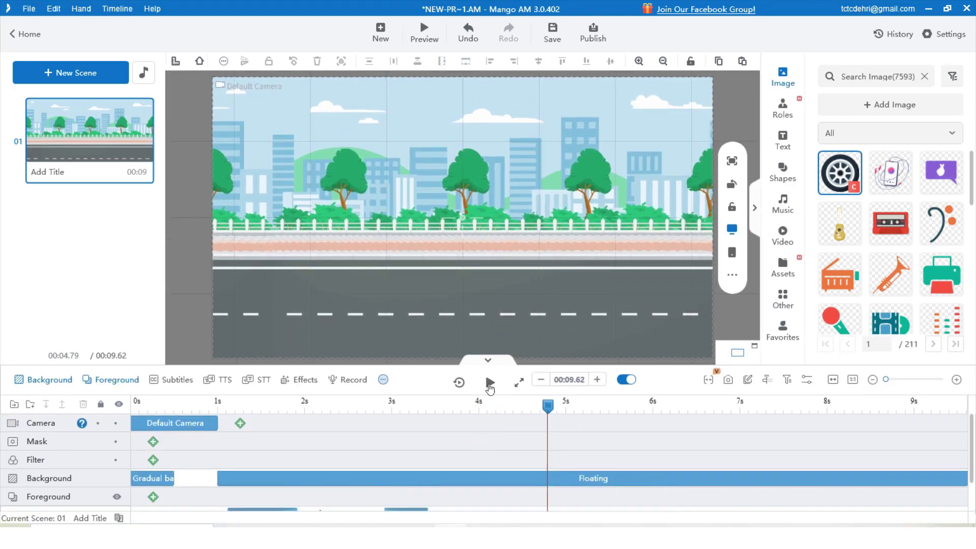
click(519, 385)
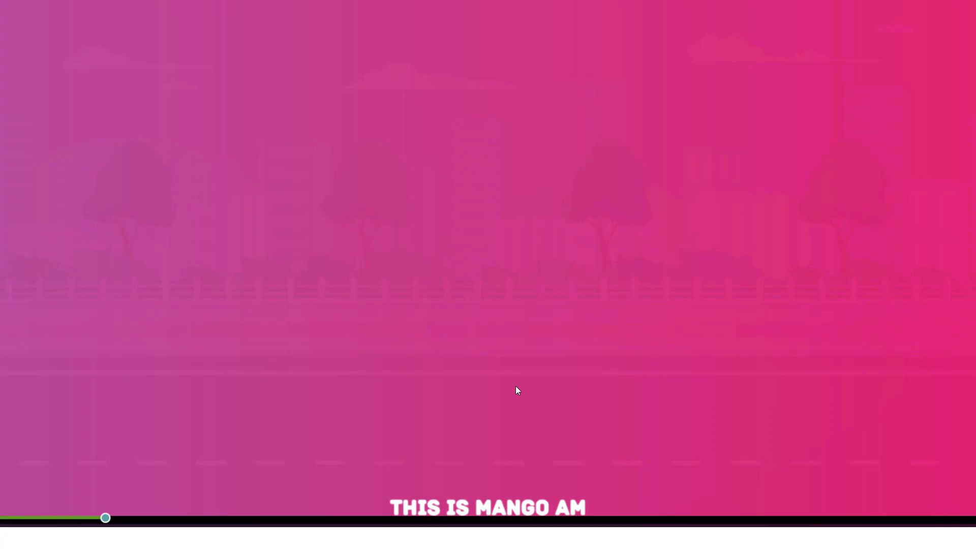
key(Escape)
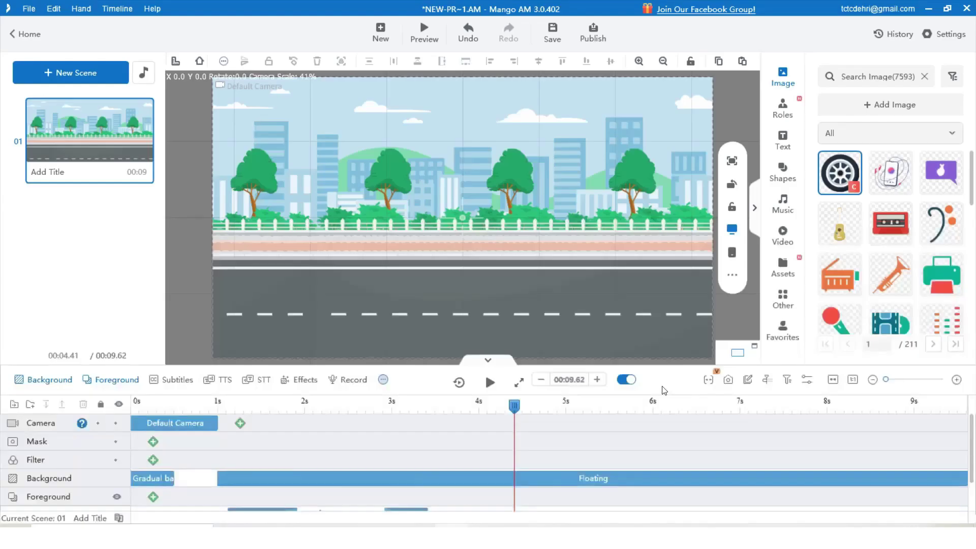
click(623, 387)
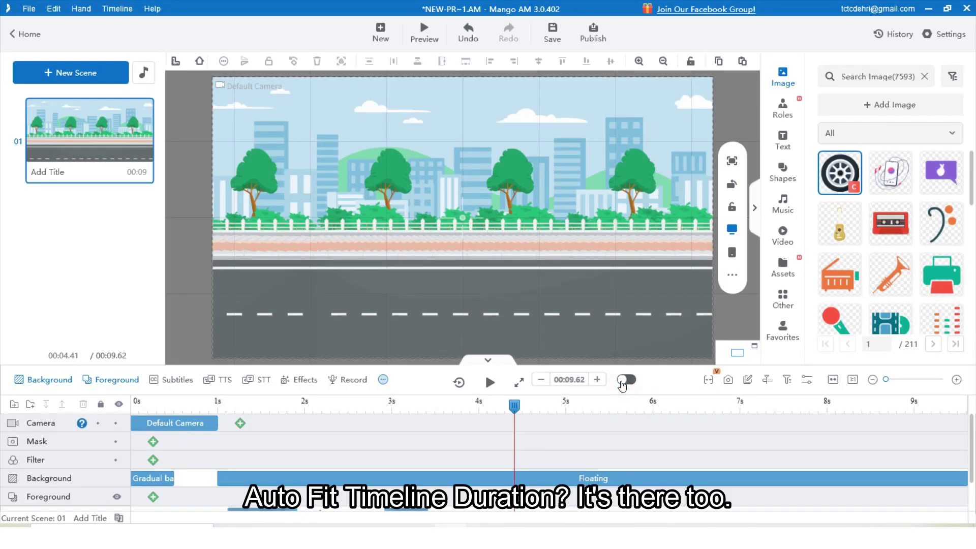
click(597, 381)
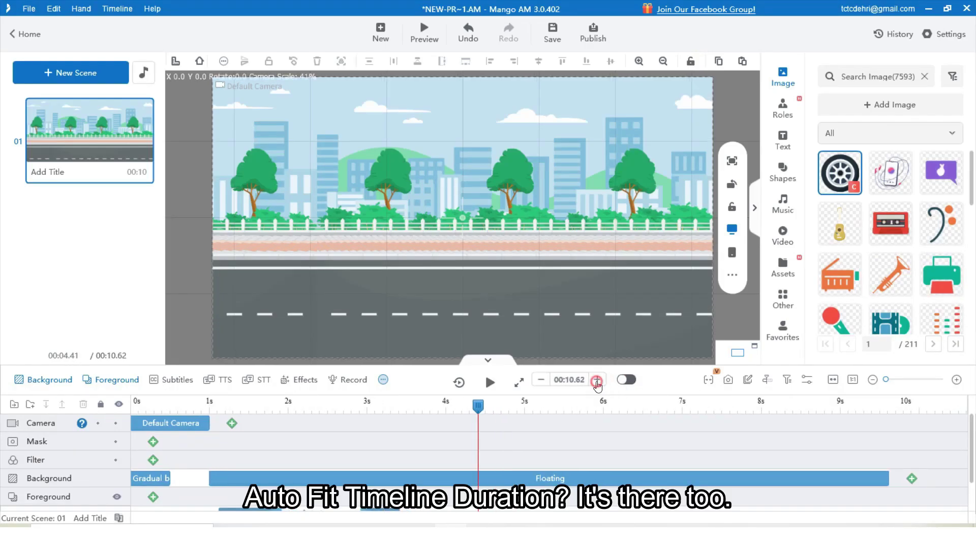
click(627, 380)
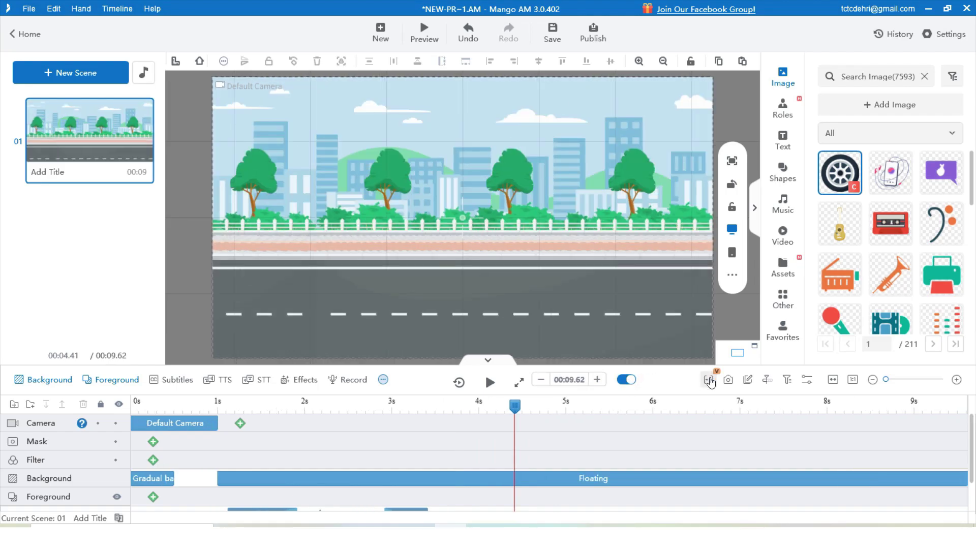
click(710, 381)
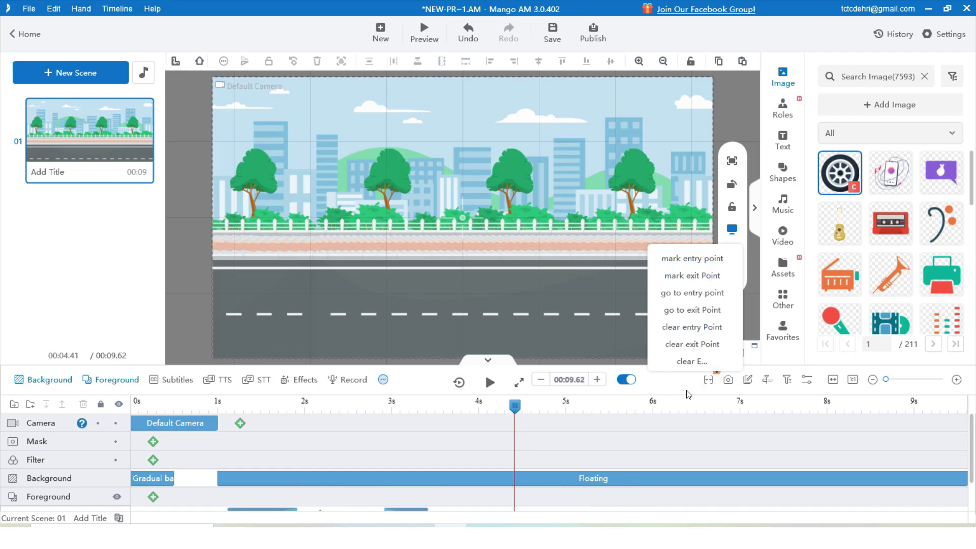
click(727, 380)
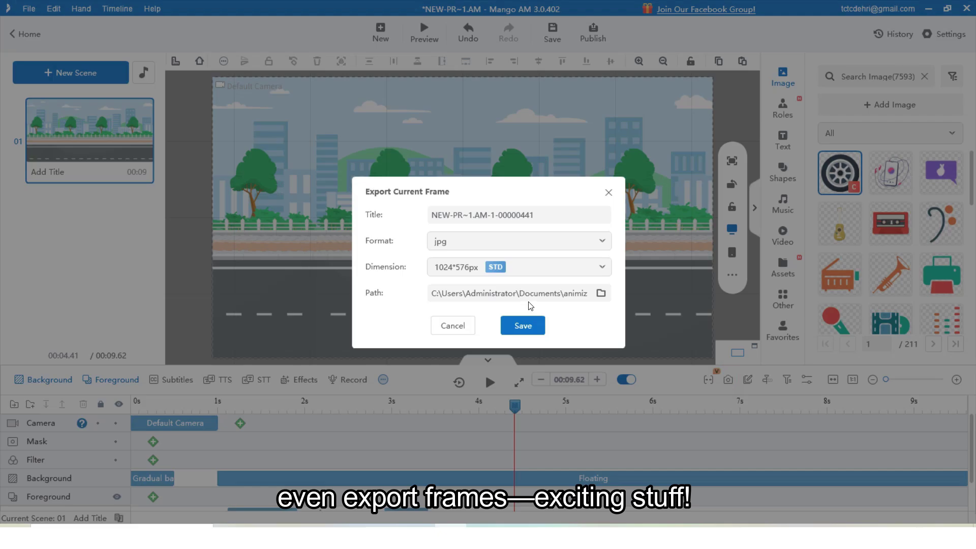
click(460, 326)
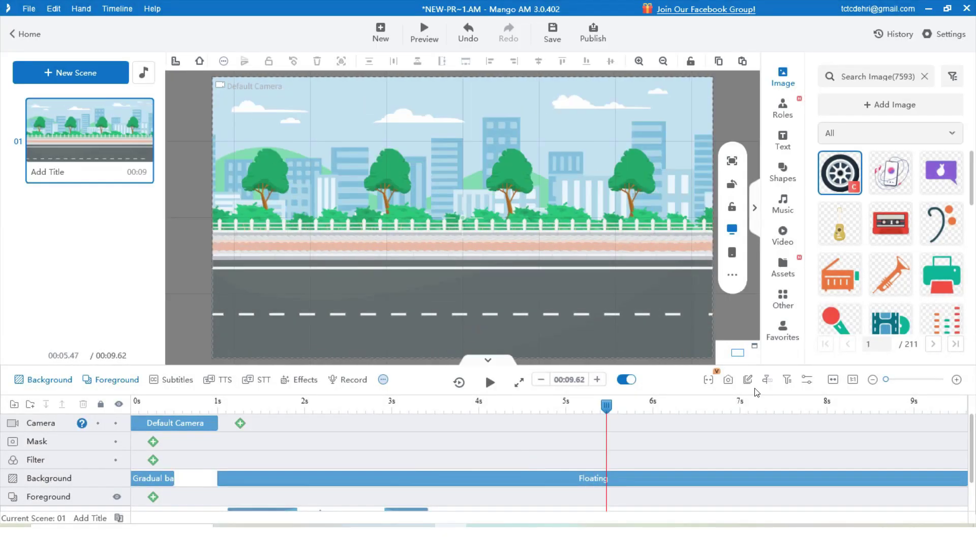
Run Delete After Current Time, dismiss the nothing-to-delete warning, and show the timeline search filter.
click(748, 380)
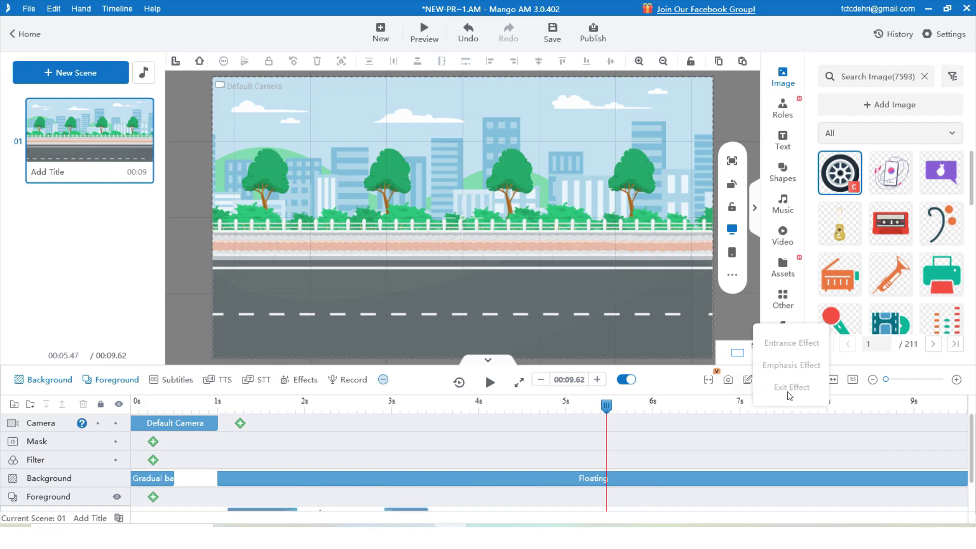
click(789, 389)
click(768, 382)
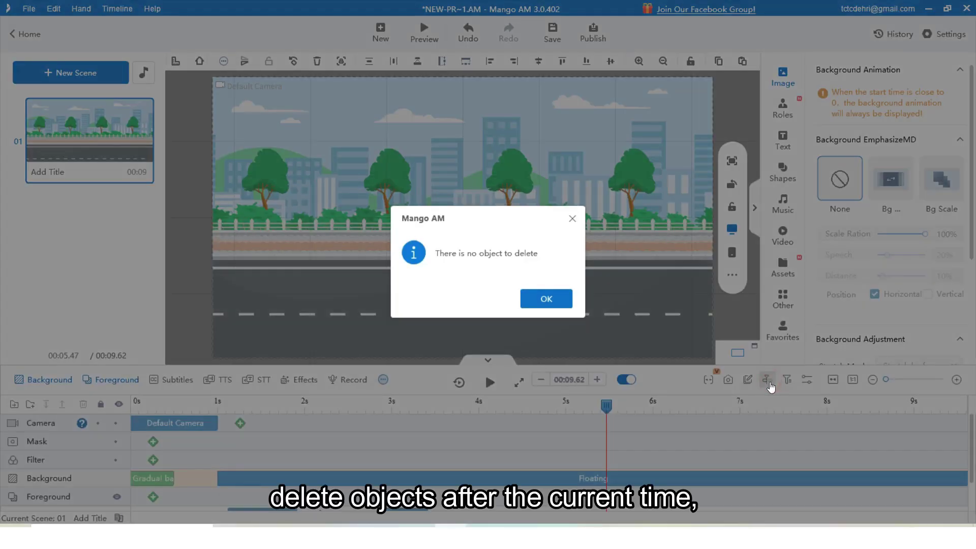
click(572, 223)
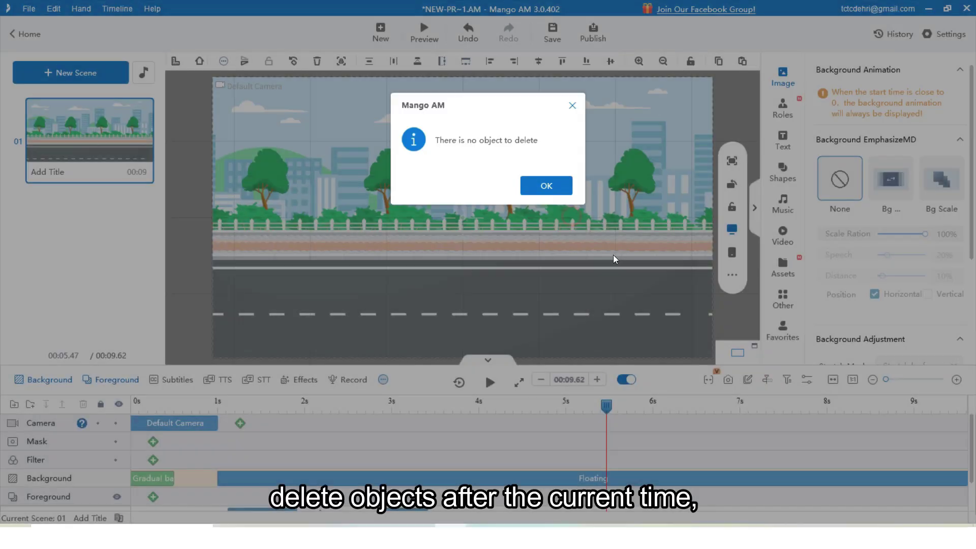
click(793, 380)
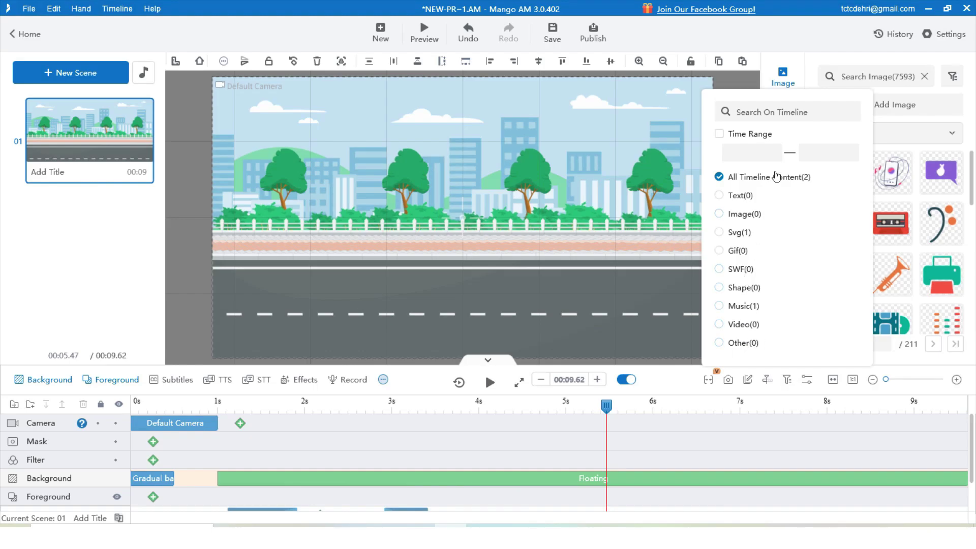
Close the search filter and toggle Auto Fit Timeline Duration off and back on.
click(800, 409)
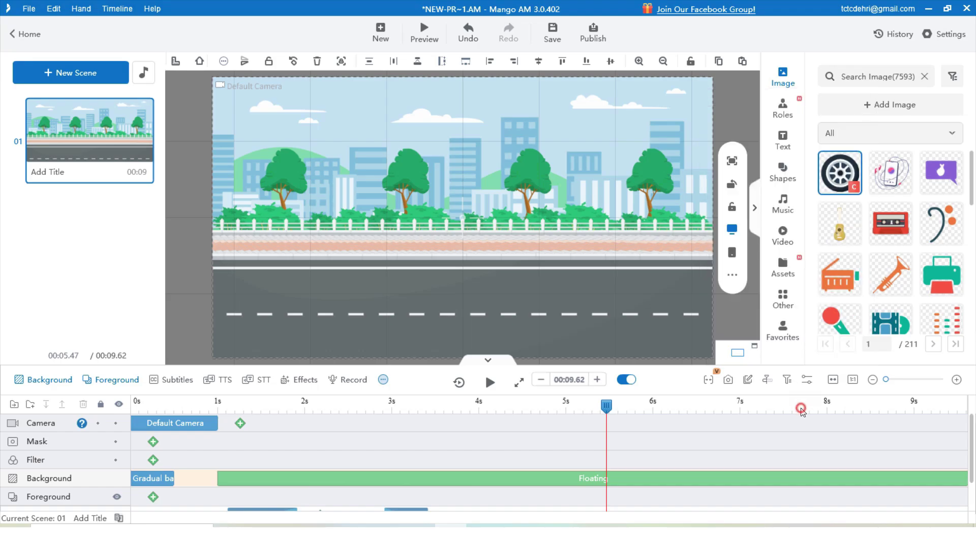
click(807, 381)
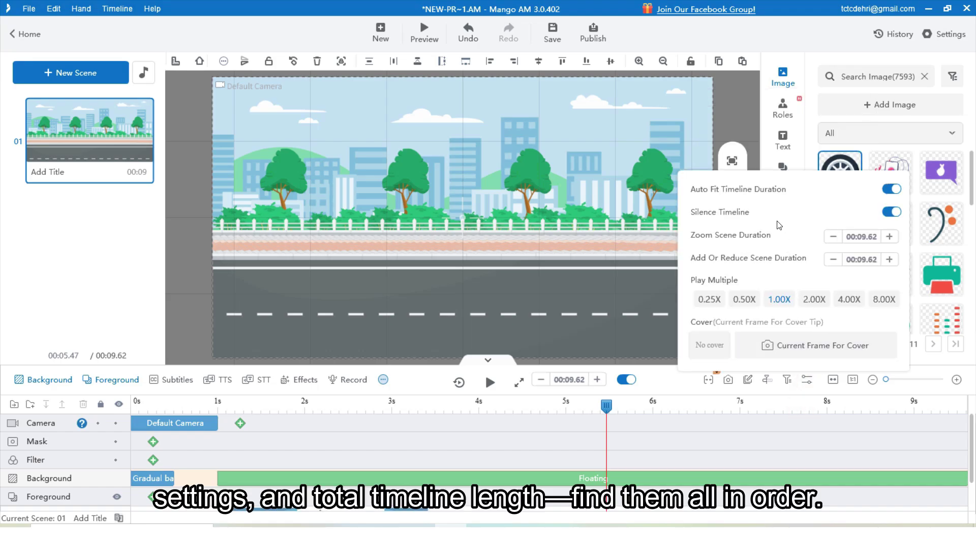
click(890, 192)
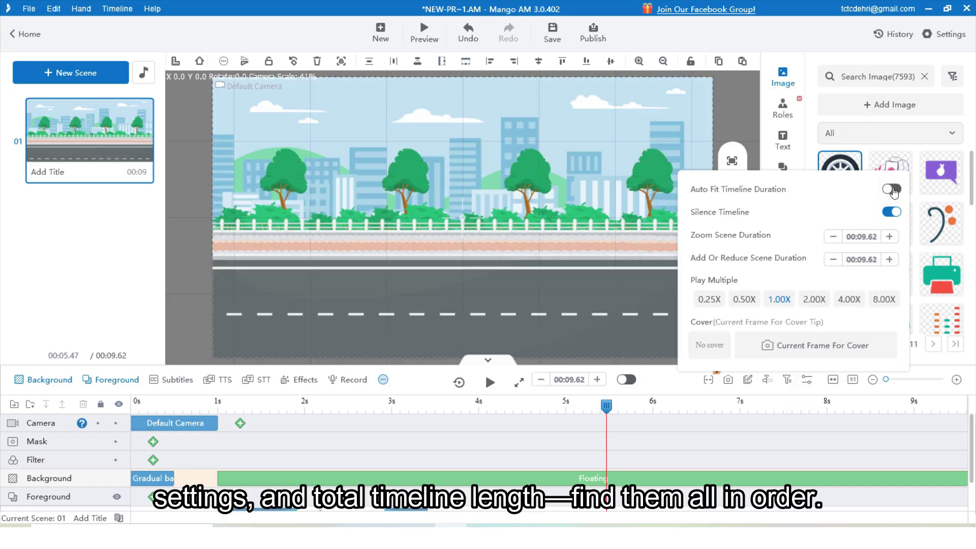
click(893, 190)
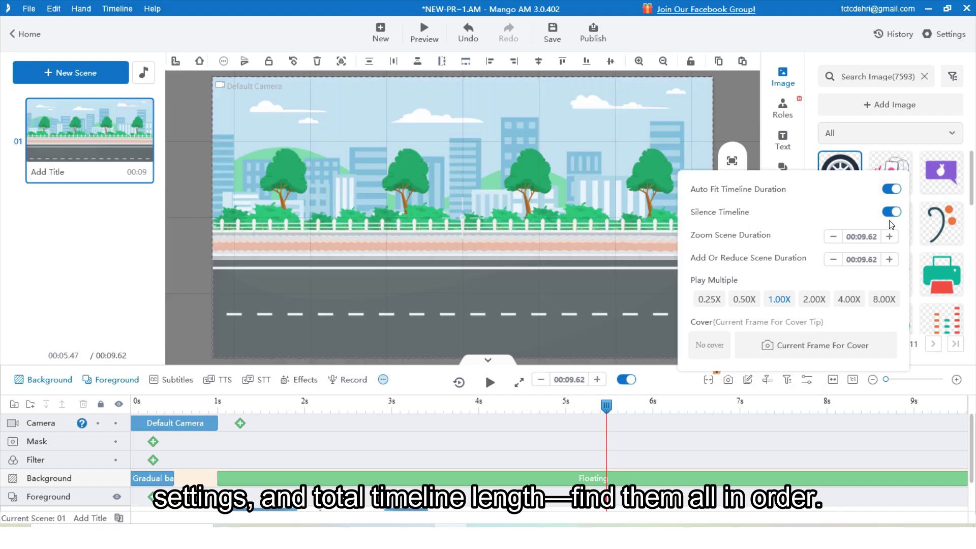
click(887, 214)
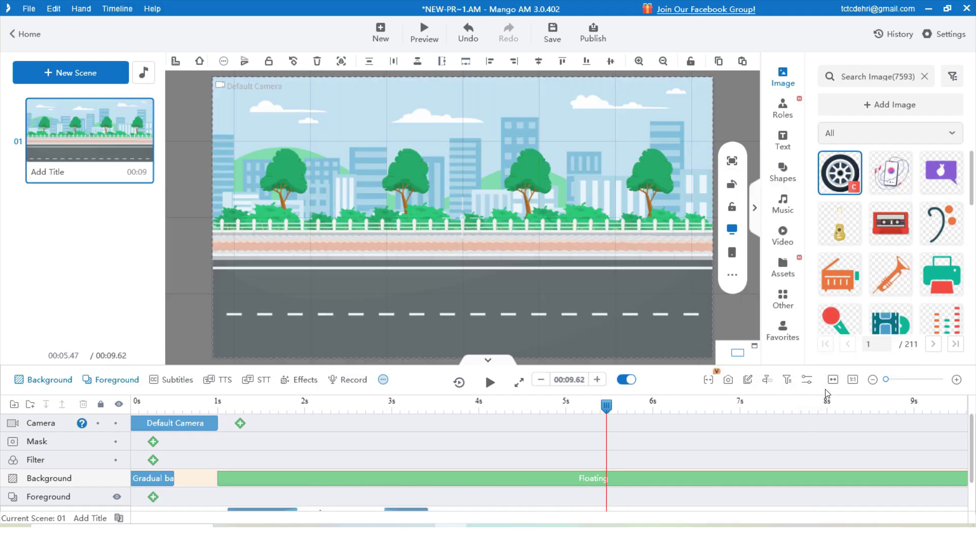
Reset the timeline to 1:1 scaling, then zoom it in and back out.
click(850, 381)
drag(886, 379, 953, 380)
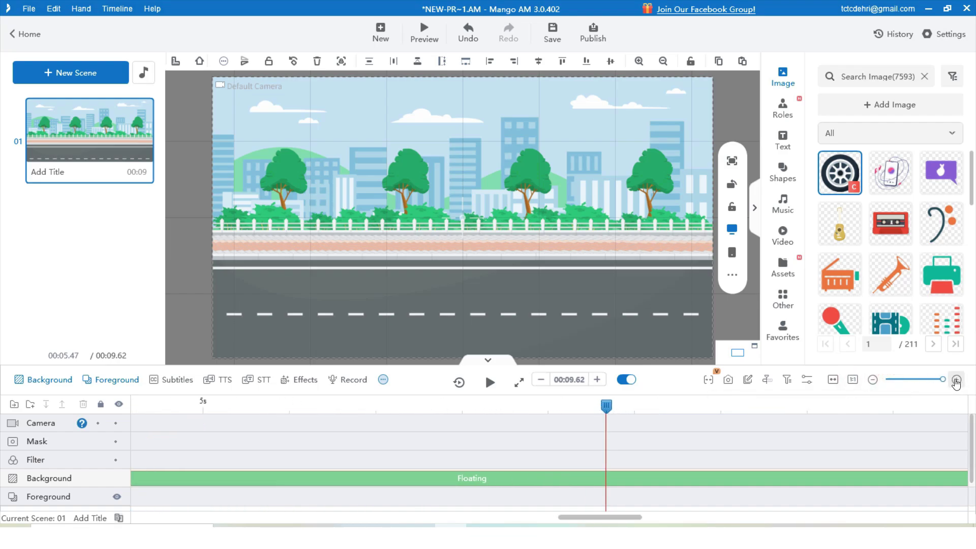
scroll(820, 408, down, 5)
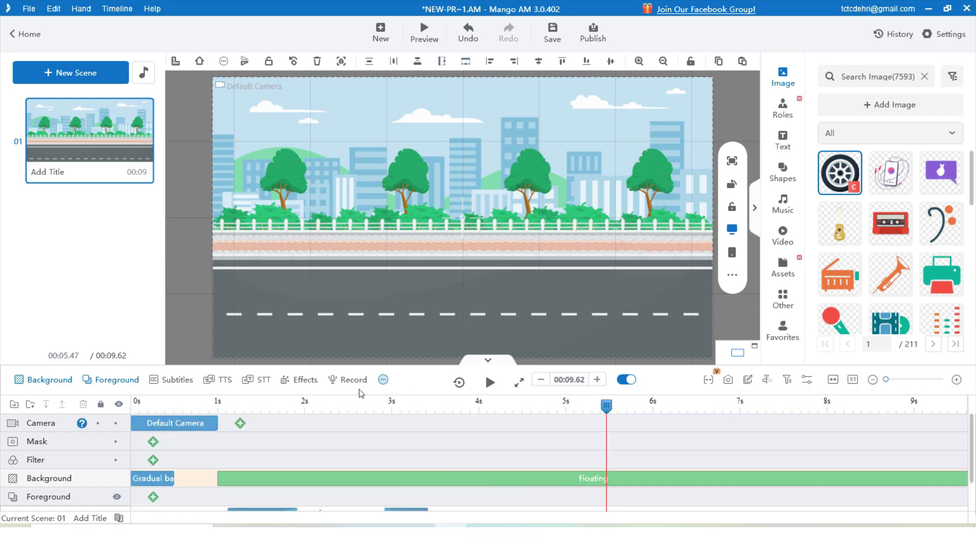
click(955, 379)
click(873, 379)
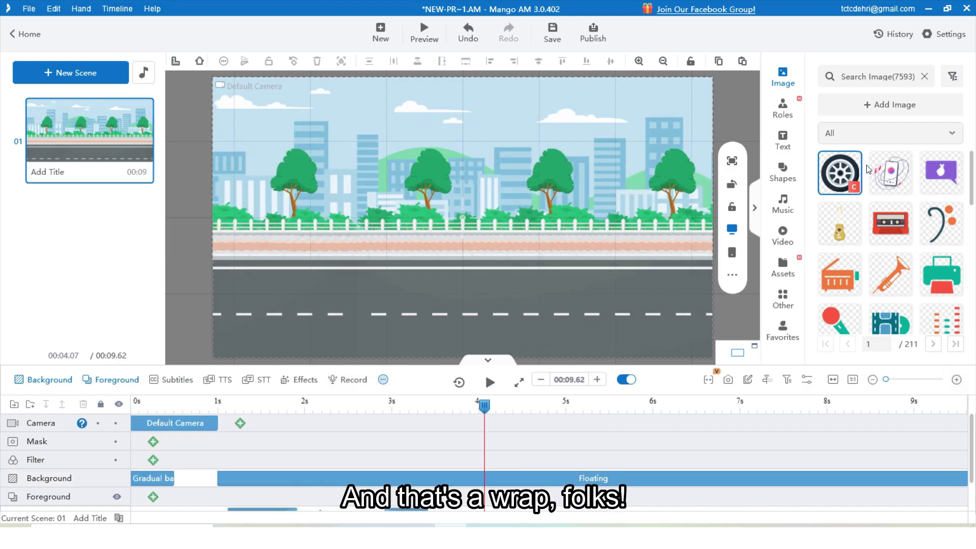
Add the Business Man role in the Emotion > Stretch pose.
click(783, 107)
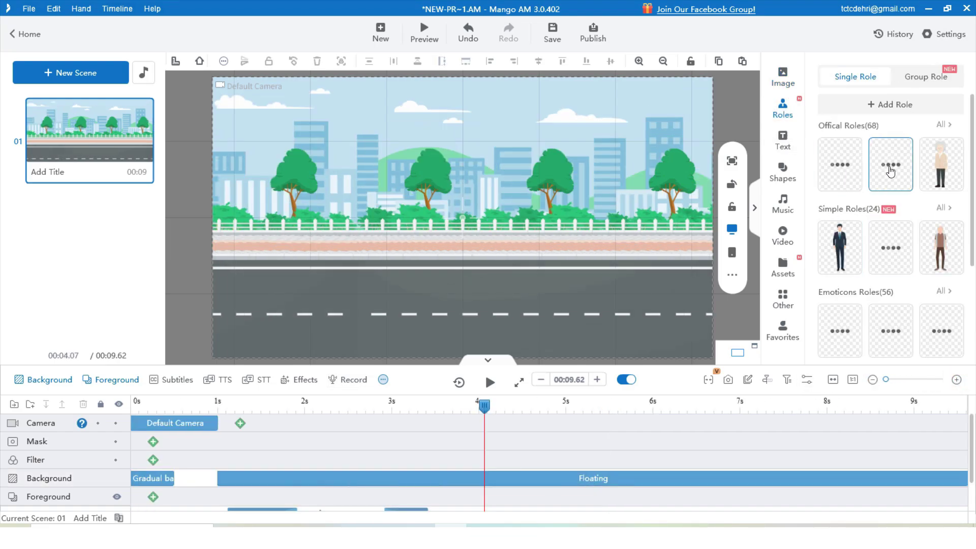
click(849, 173)
click(378, 155)
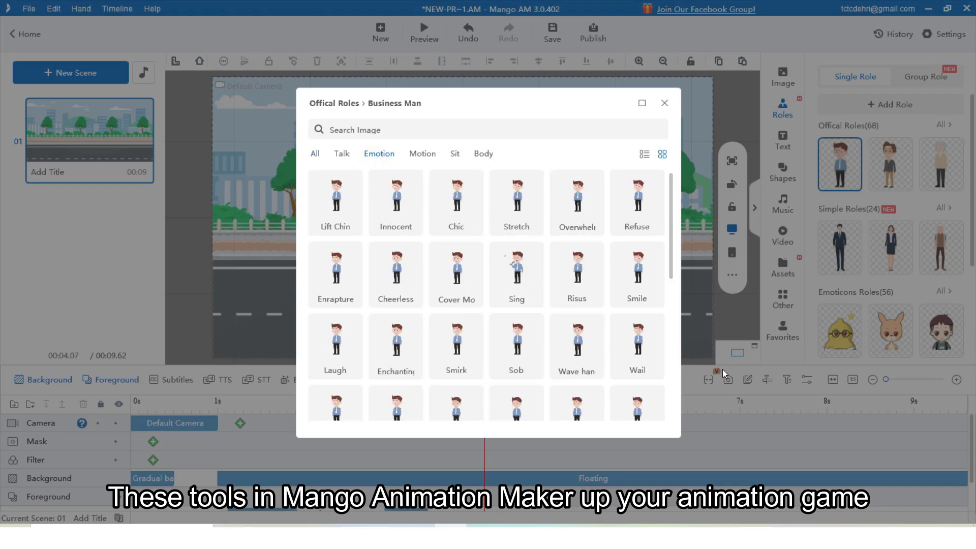
scroll(585, 305, down, 2)
scroll(534, 244, up, 2)
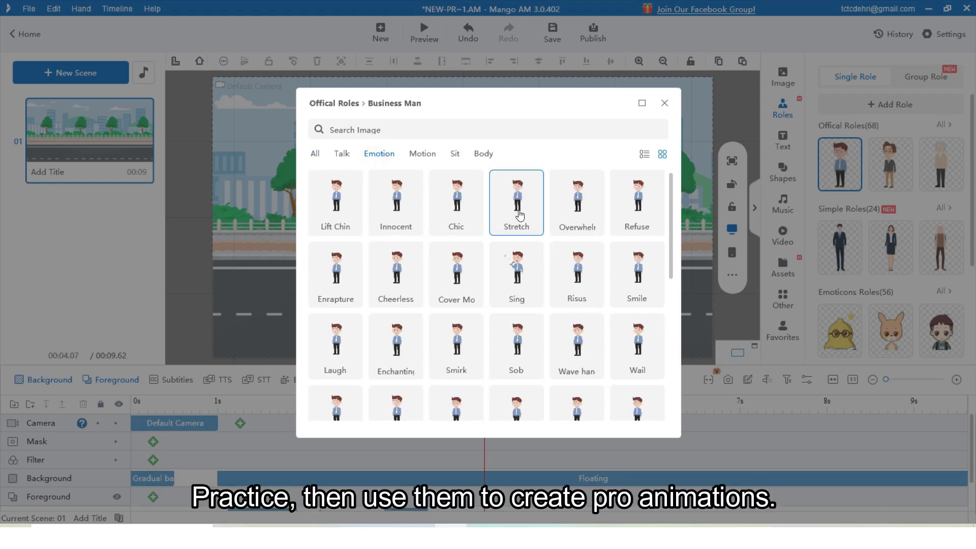
click(518, 213)
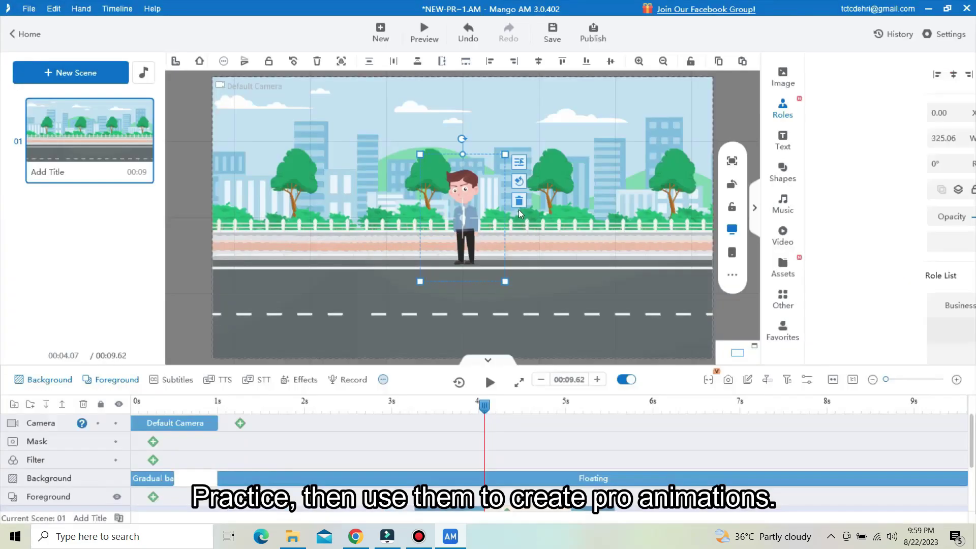
Enlarge the Business Man, stand him on the road, and play the scene.
drag(505, 154, 521, 138)
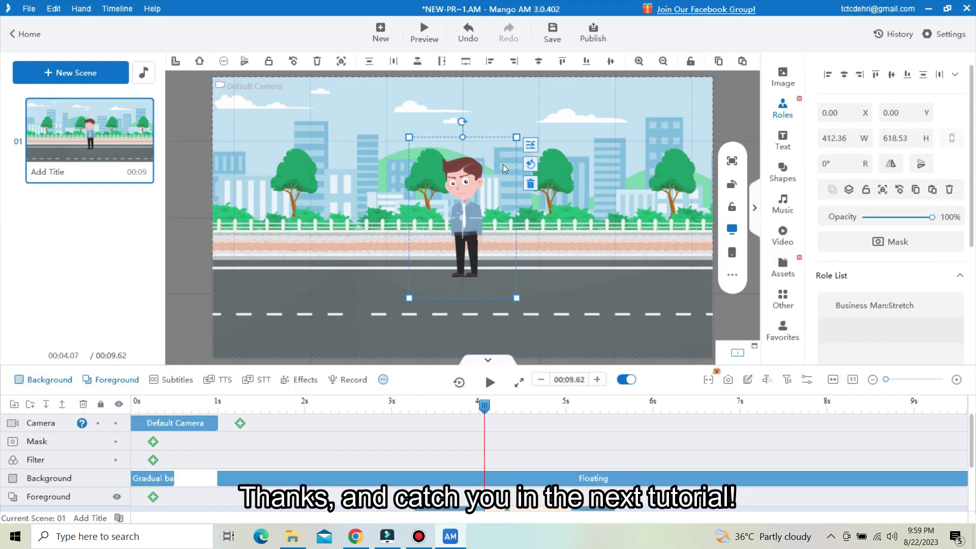
drag(463, 201, 522, 239)
click(490, 383)
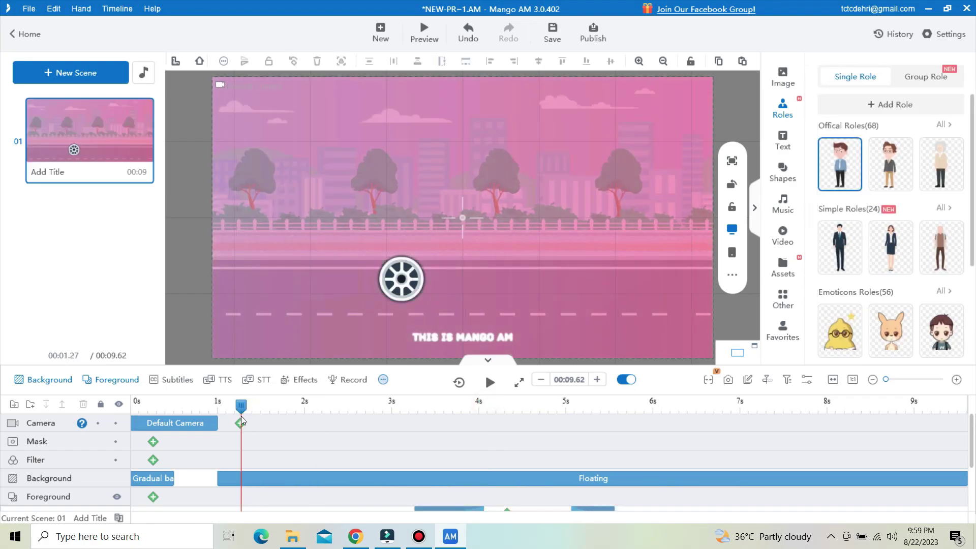